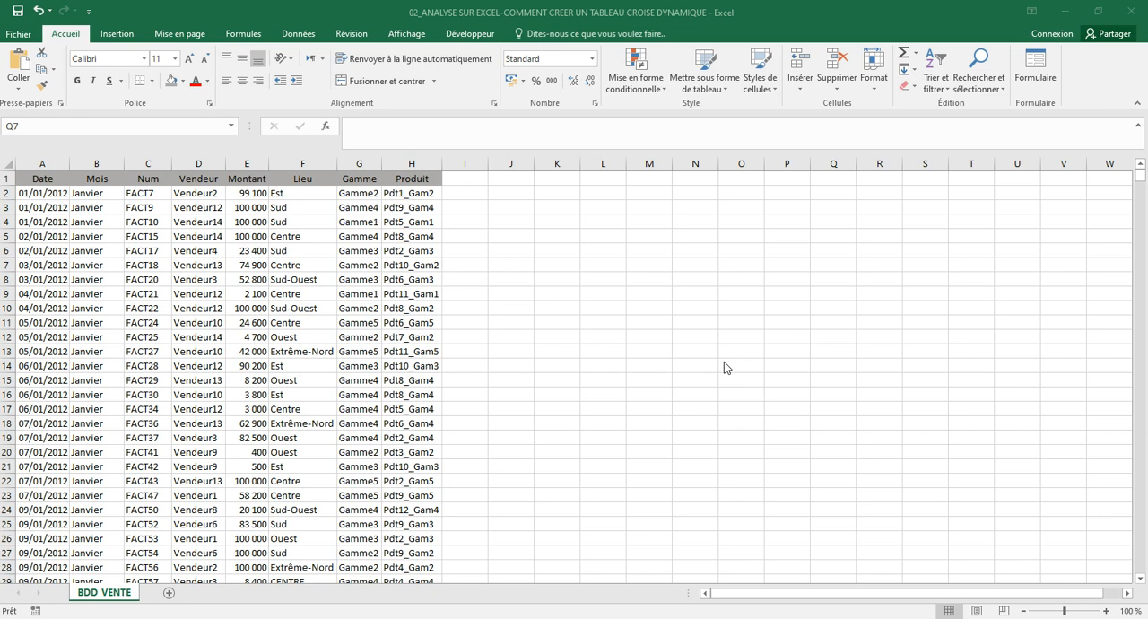
Review the sales table's column headings from Date through Produit and the sample entries beneath them
left_click(299, 212)
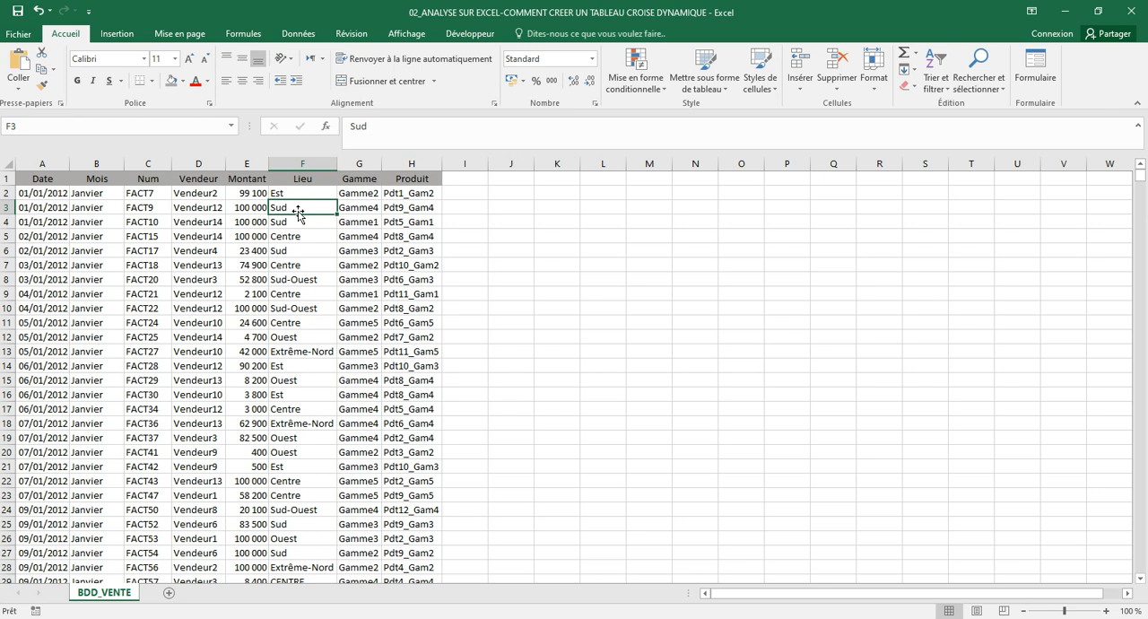
key("Up")
key("Up")
key("Left")
key("Left")
key("Left")
key("Left")
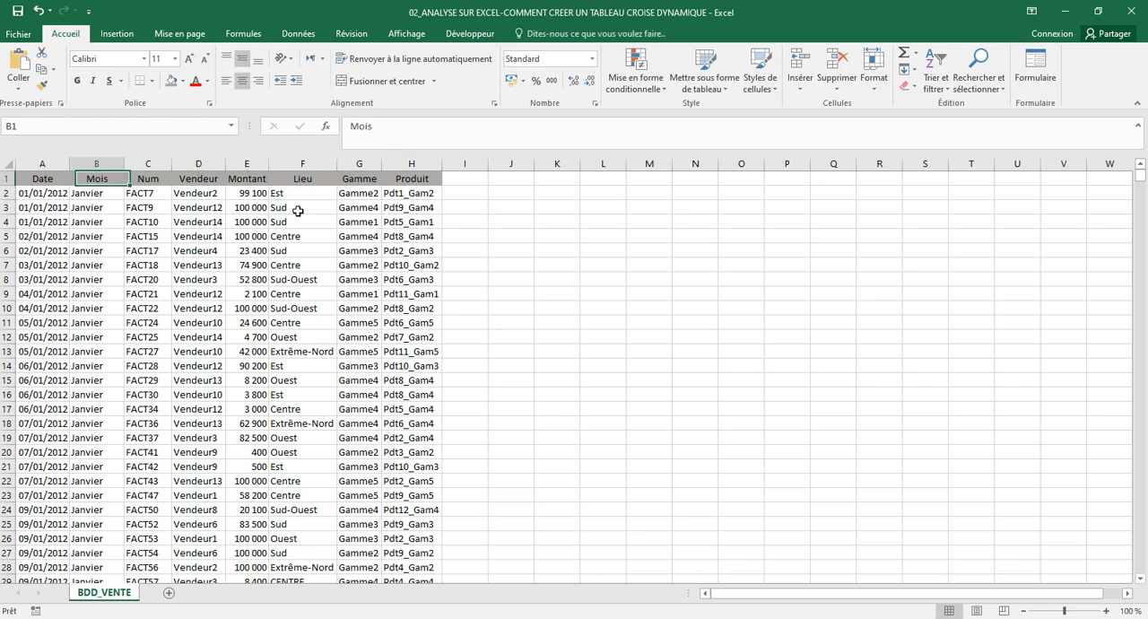
key("Down")
key("Up")
key("Left")
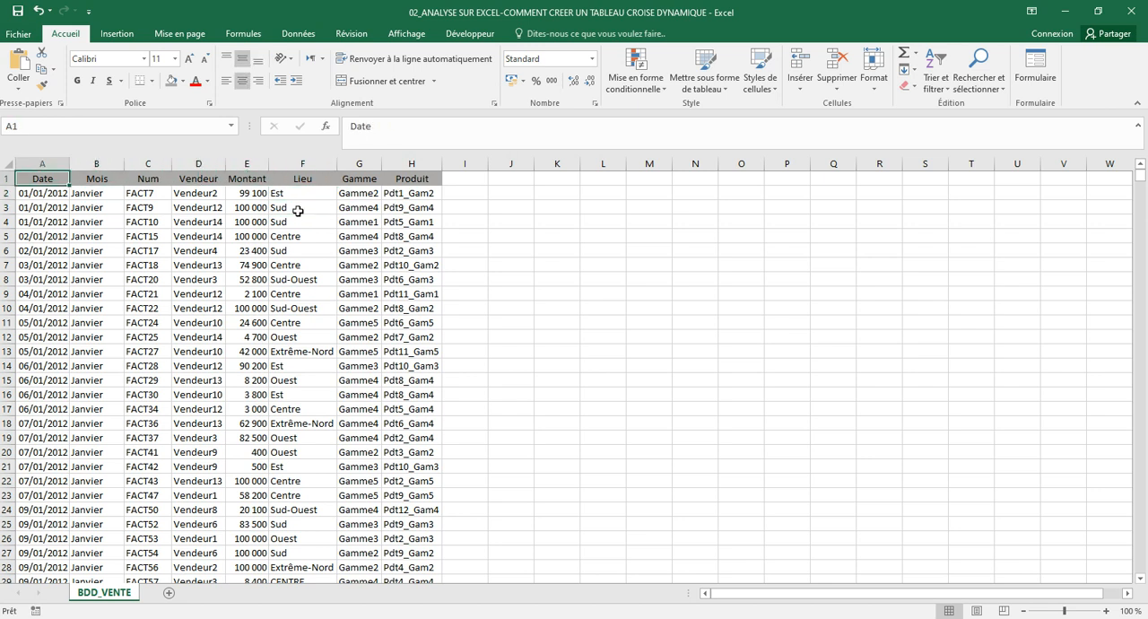
key("Right")
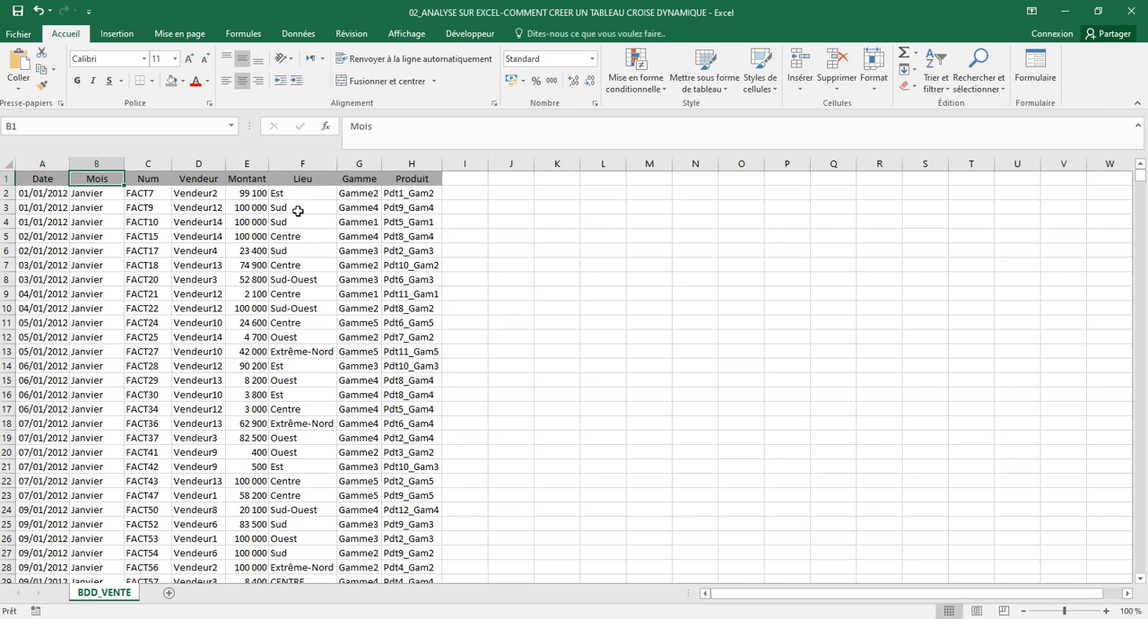
key("Right")
key("Down")
key("Down")
key("Up")
key("Up")
key("Right")
key("Down")
key("Down")
key("Up")
key("Up")
key("Right")
key("Down")
key("Up")
key("Right")
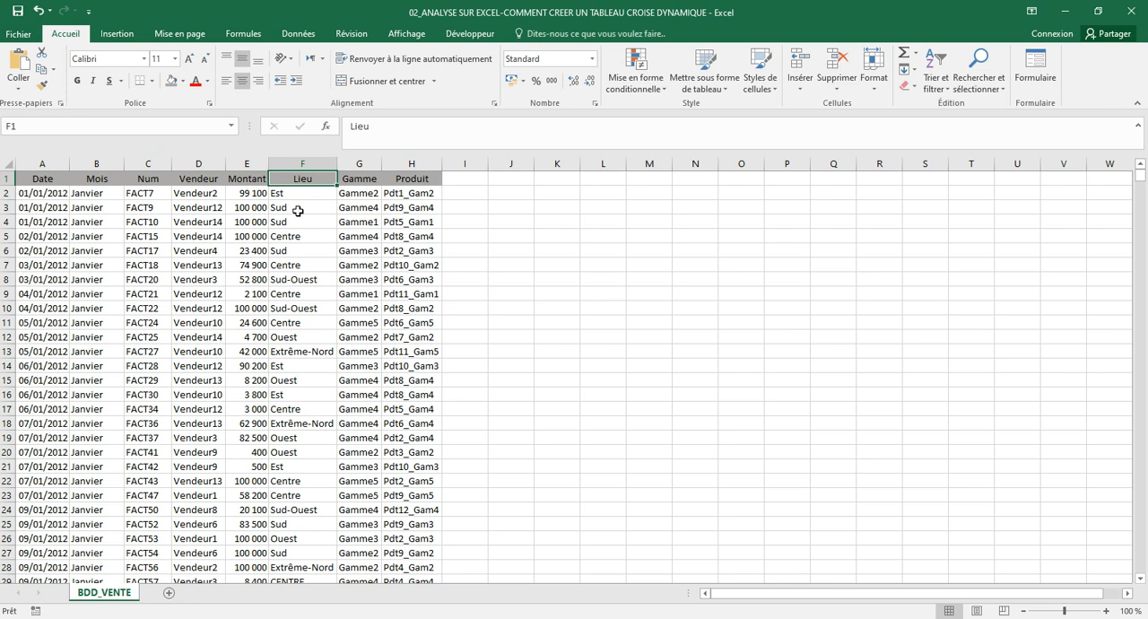
key("Right")
key("Right")
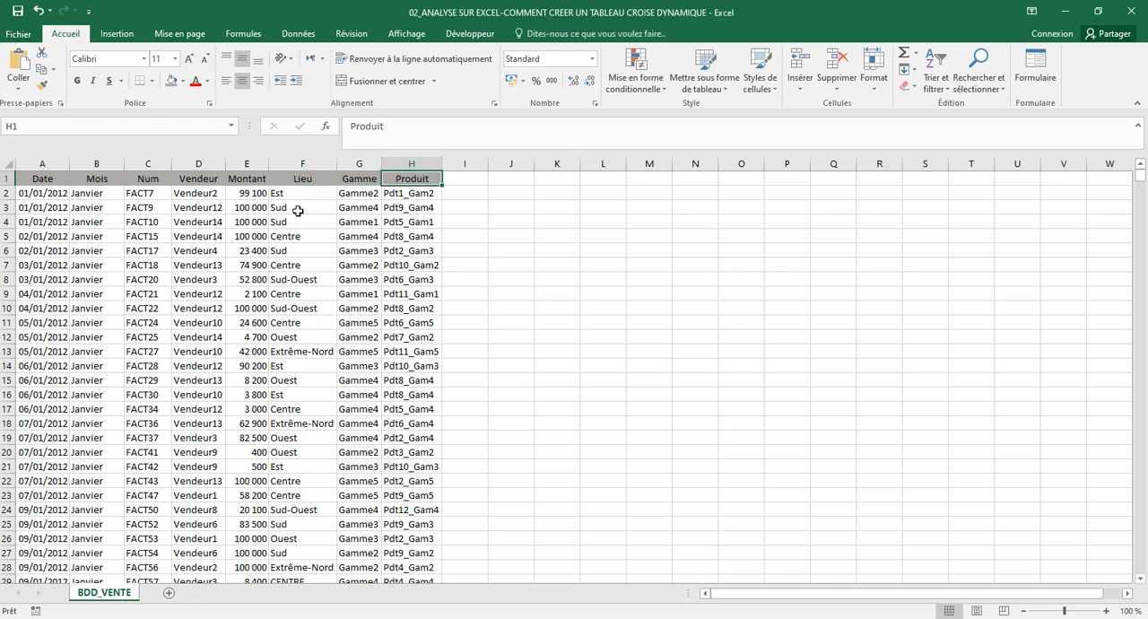
left_click(128, 250)
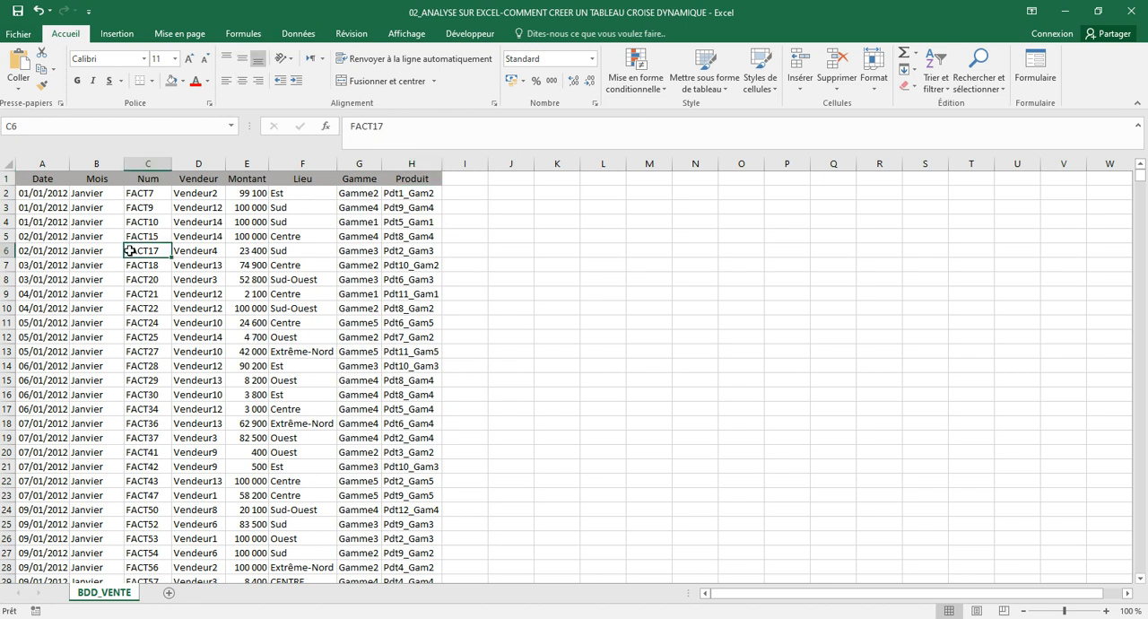
Create a pivot table on a new worksheet from the entire BDD_VENTE sales table, range A1:H931
left_click(57, 180)
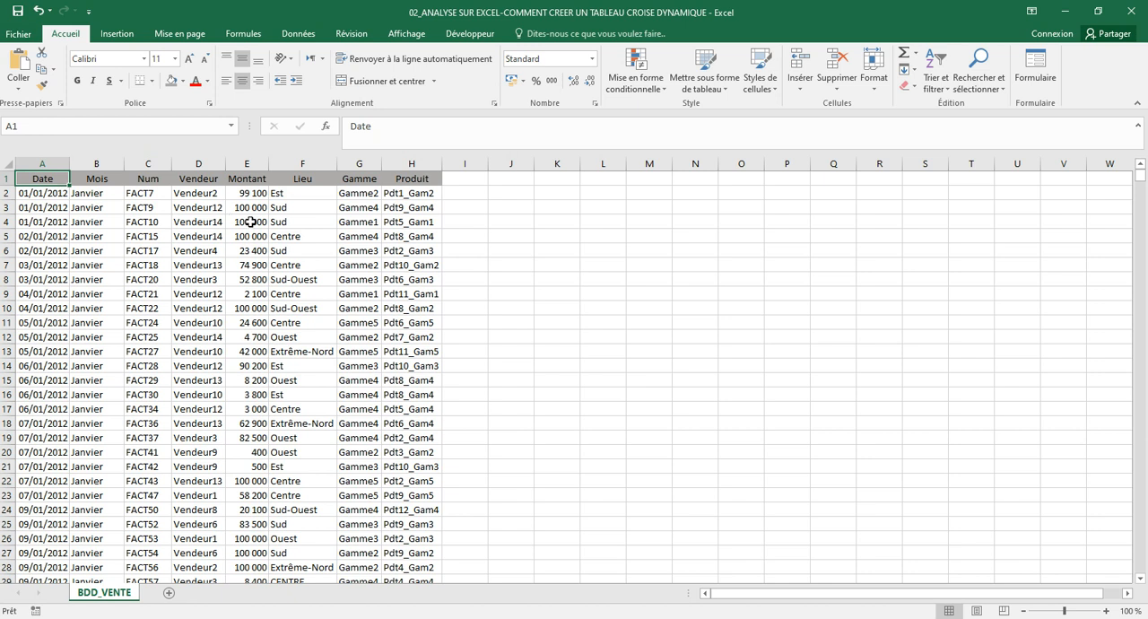
key("ctrl+a")
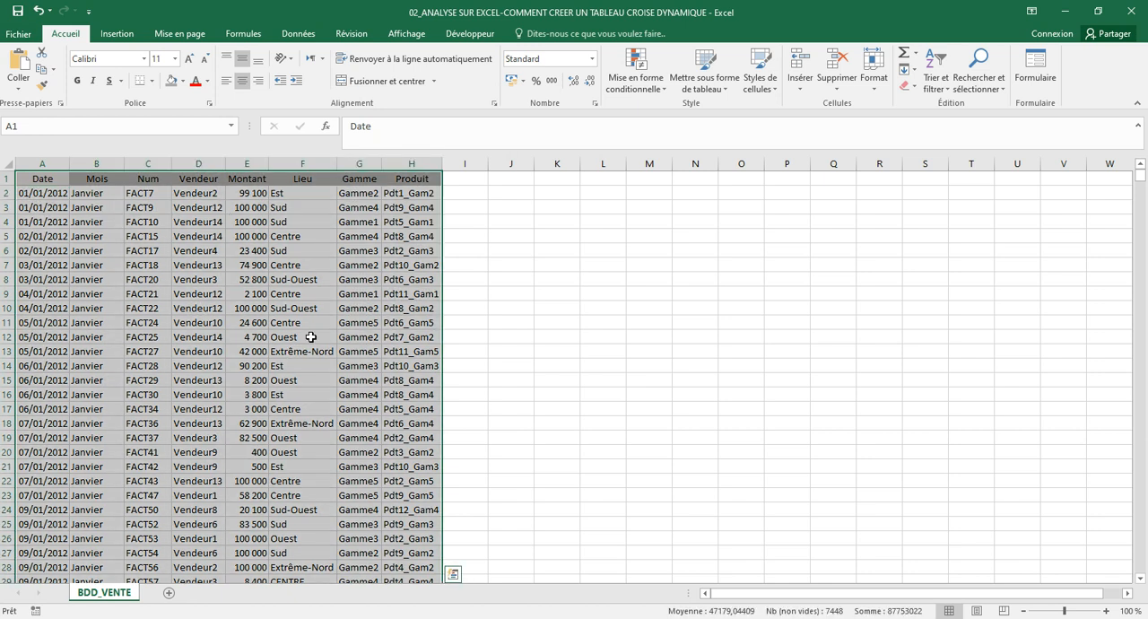
left_click(119, 34)
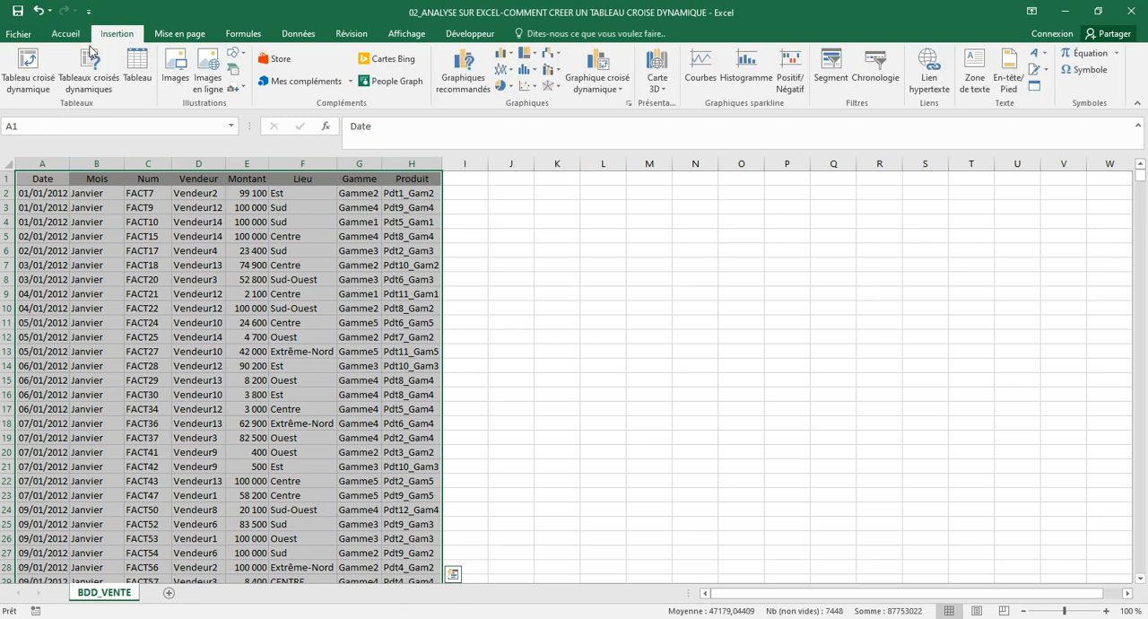
left_click(17, 83)
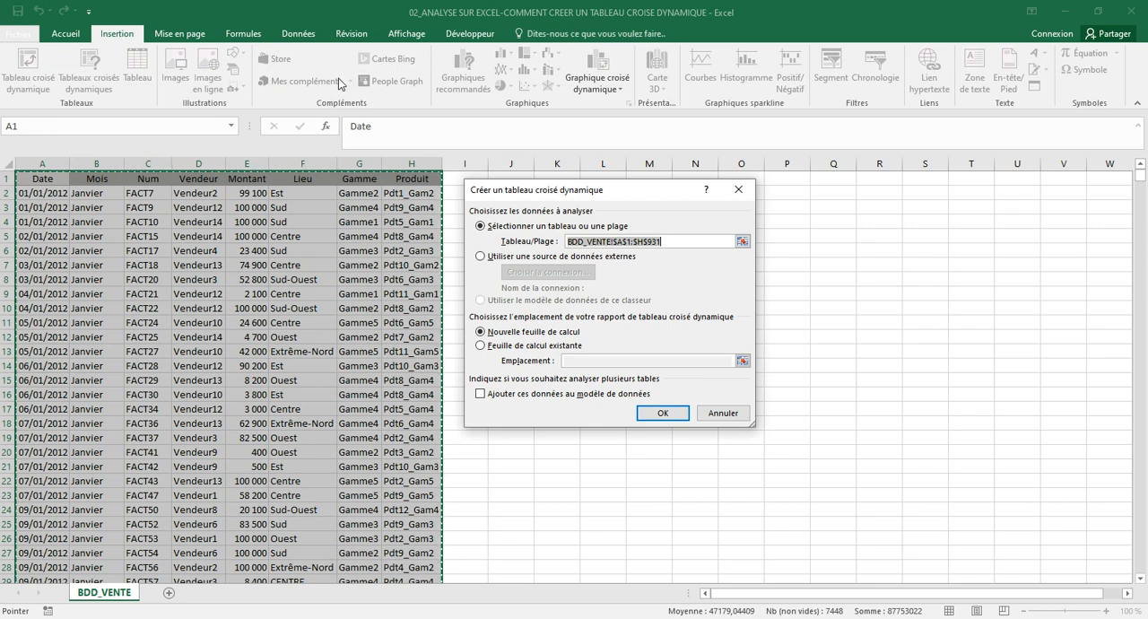
left_click_drag(661, 198, 670, 207)
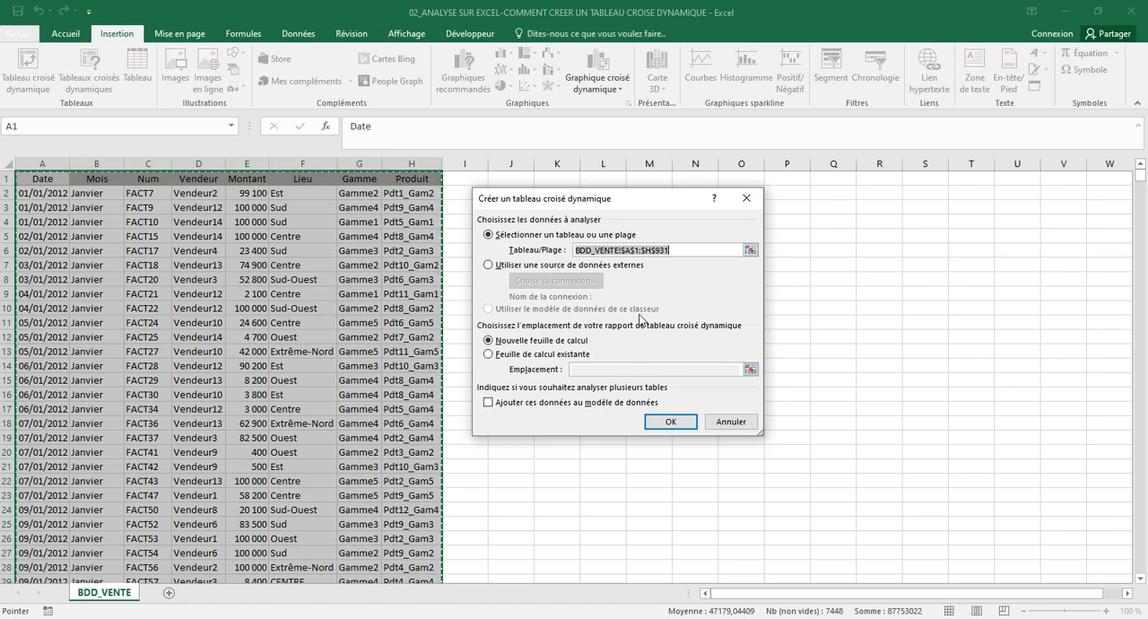
left_click(662, 420)
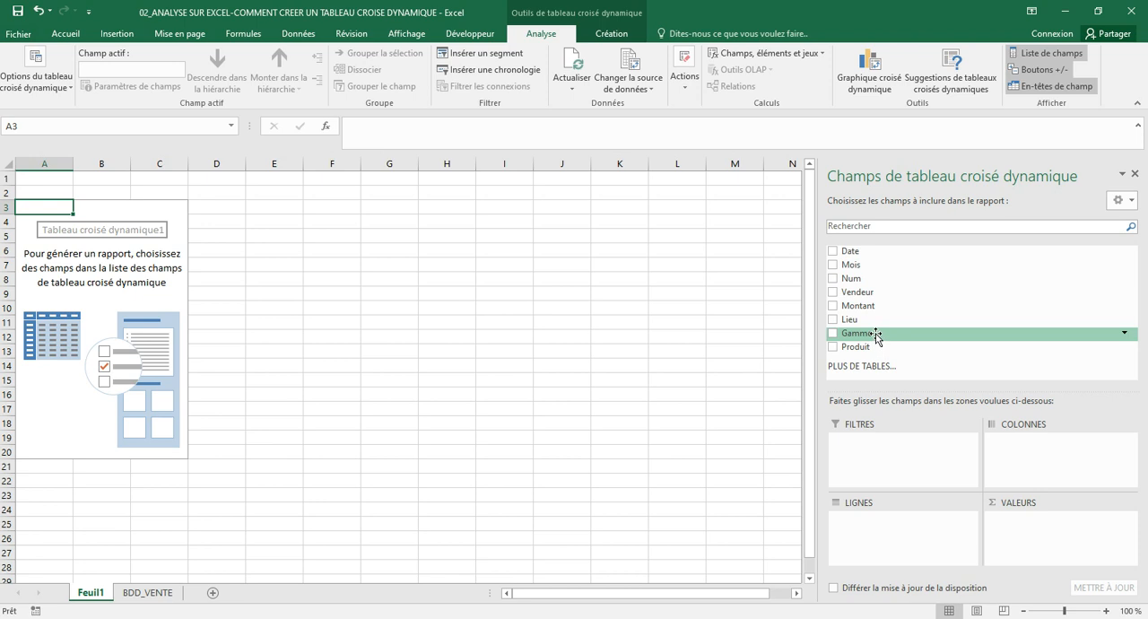
Lay out the pivot table with Gamme as the row field and the sum of Montant as values
left_click_drag(877, 337, 884, 529)
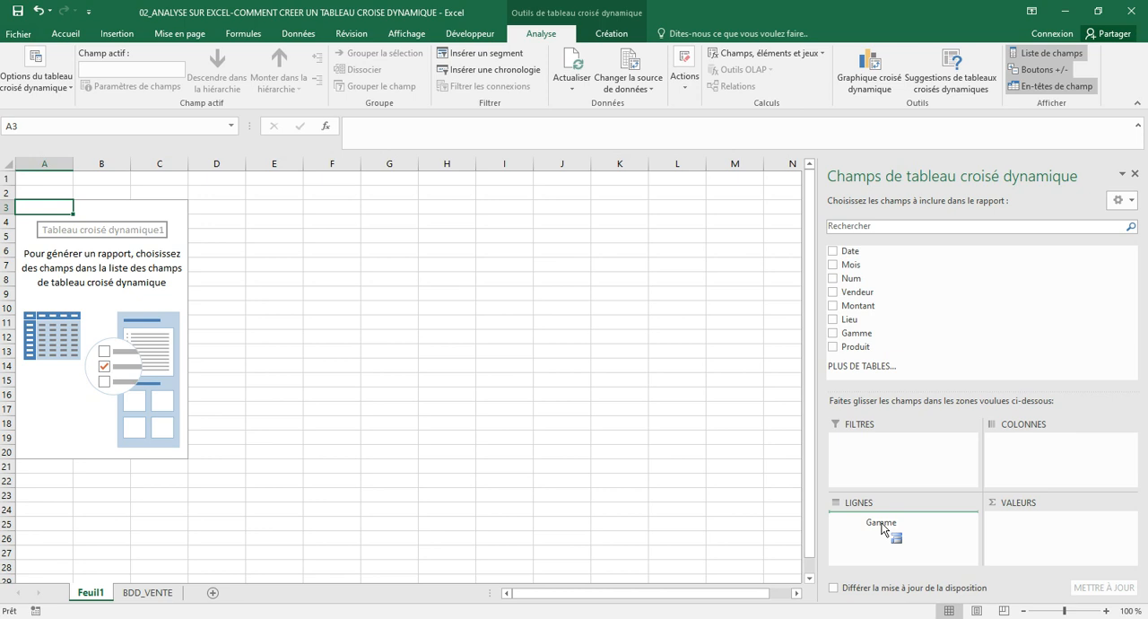
left_click_drag(884, 530, 885, 522)
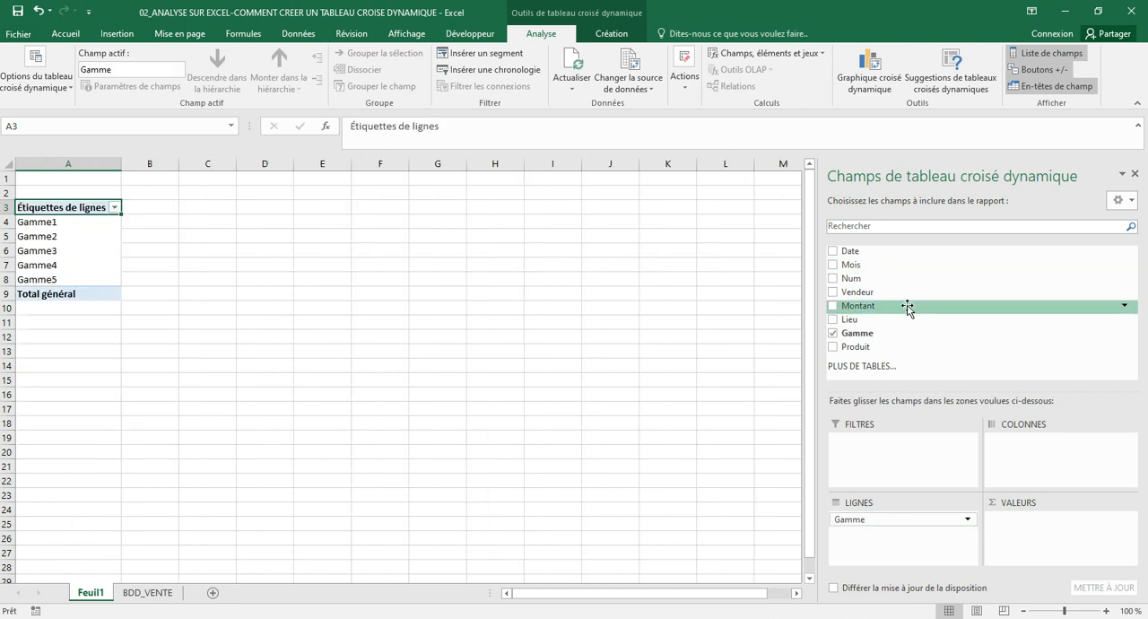
left_click_drag(908, 308, 1053, 538)
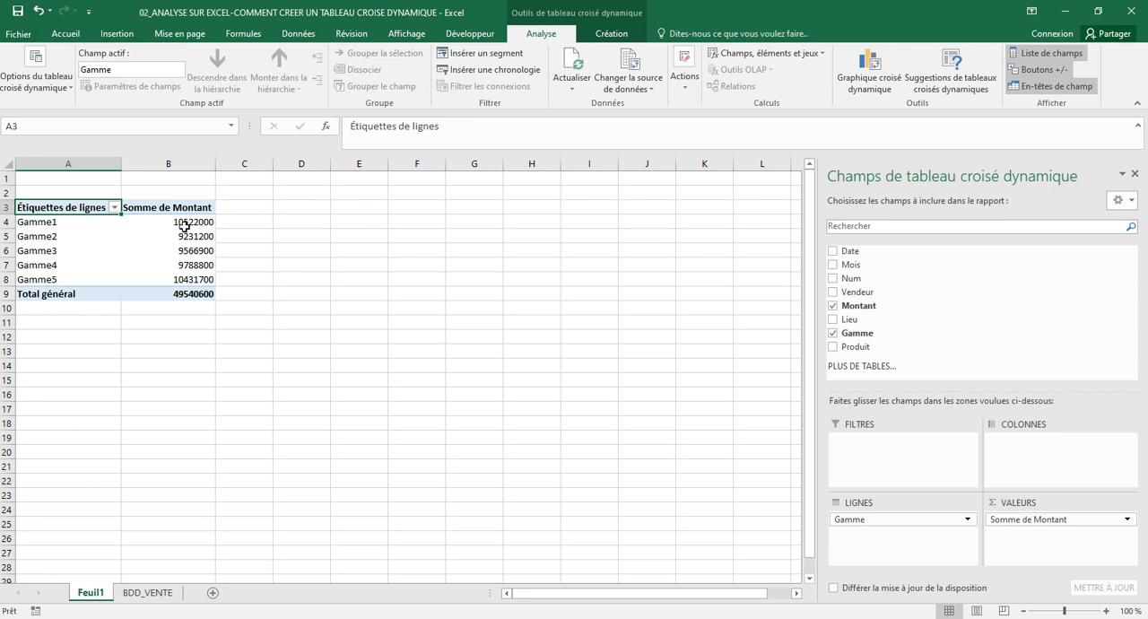
Format the pivot table's Montant sums, including the grand total, with the thousands-separator number style
mouse_move(183, 228)
left_click_drag(195, 221, 180, 294)
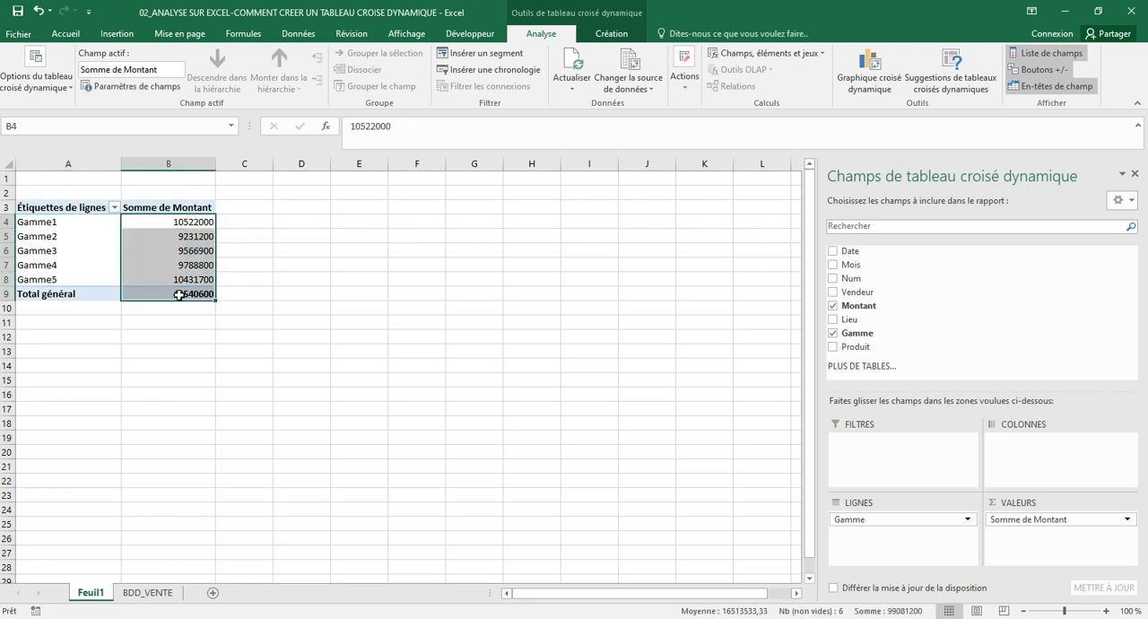
left_click(70, 34)
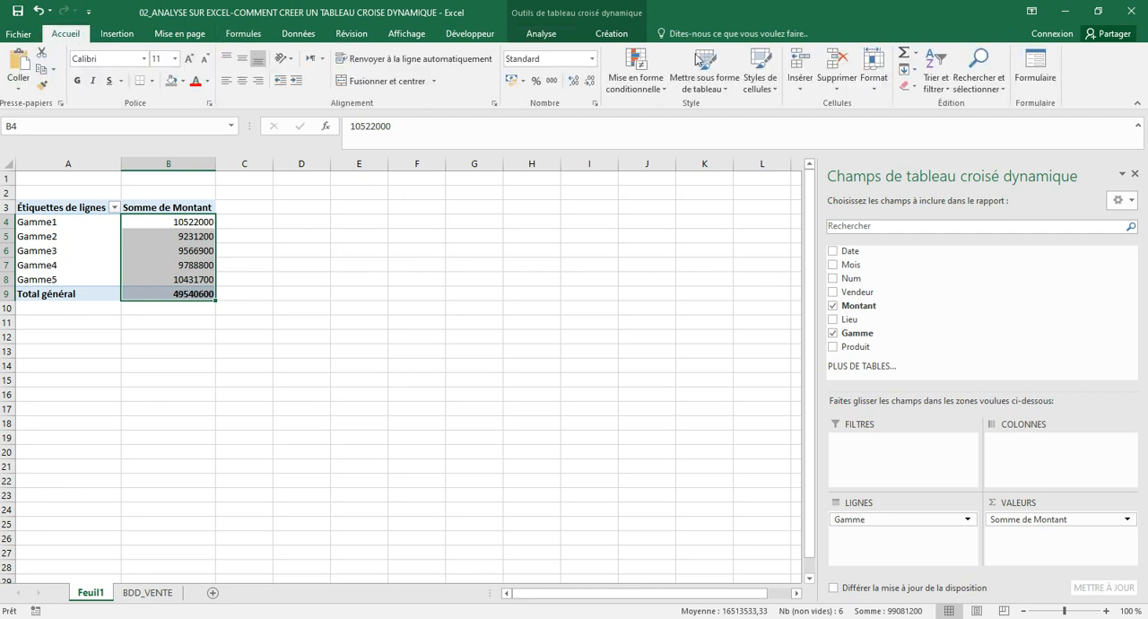
left_click(551, 82)
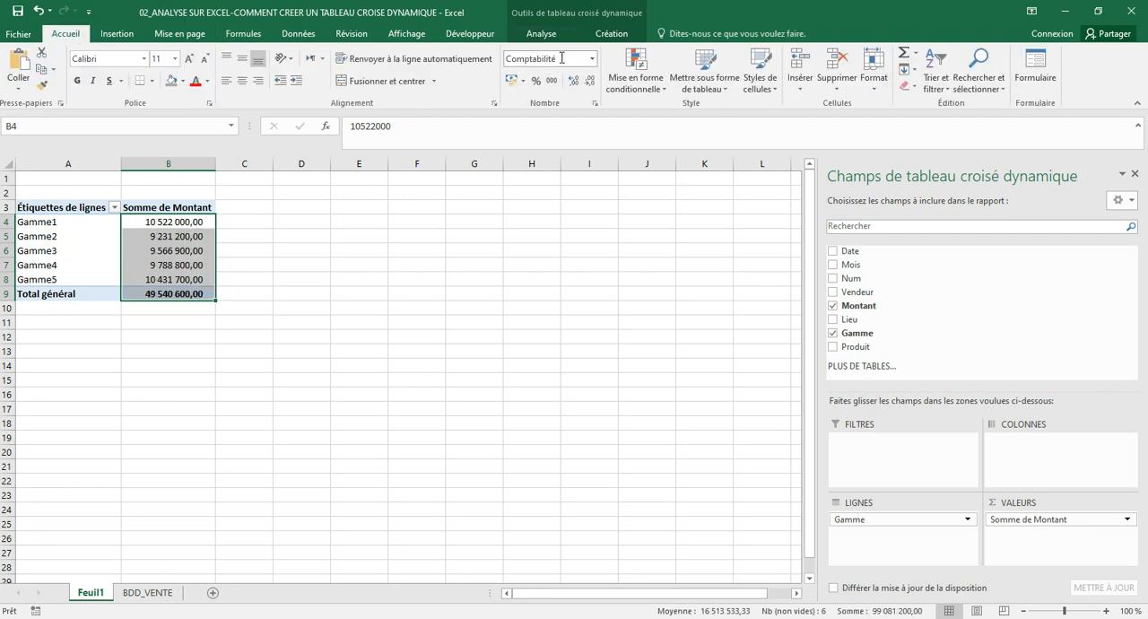
Enable the classic pivot table layout (Disposition classique du tableau croisé dynamique) in the pivot table's display options
left_click(562, 35)
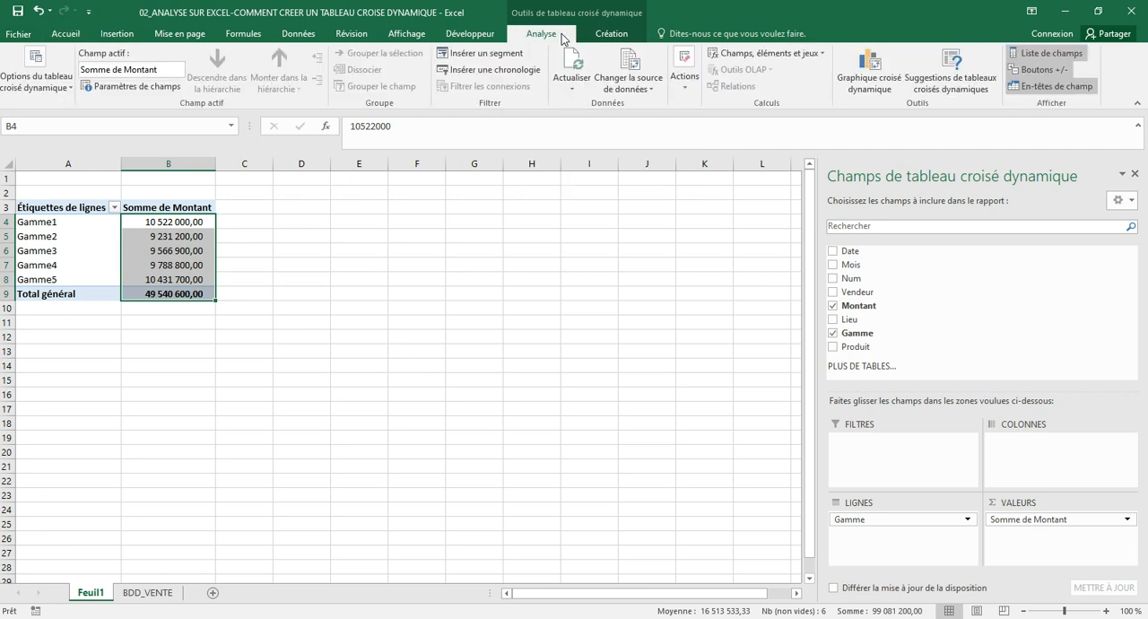
left_click(38, 80)
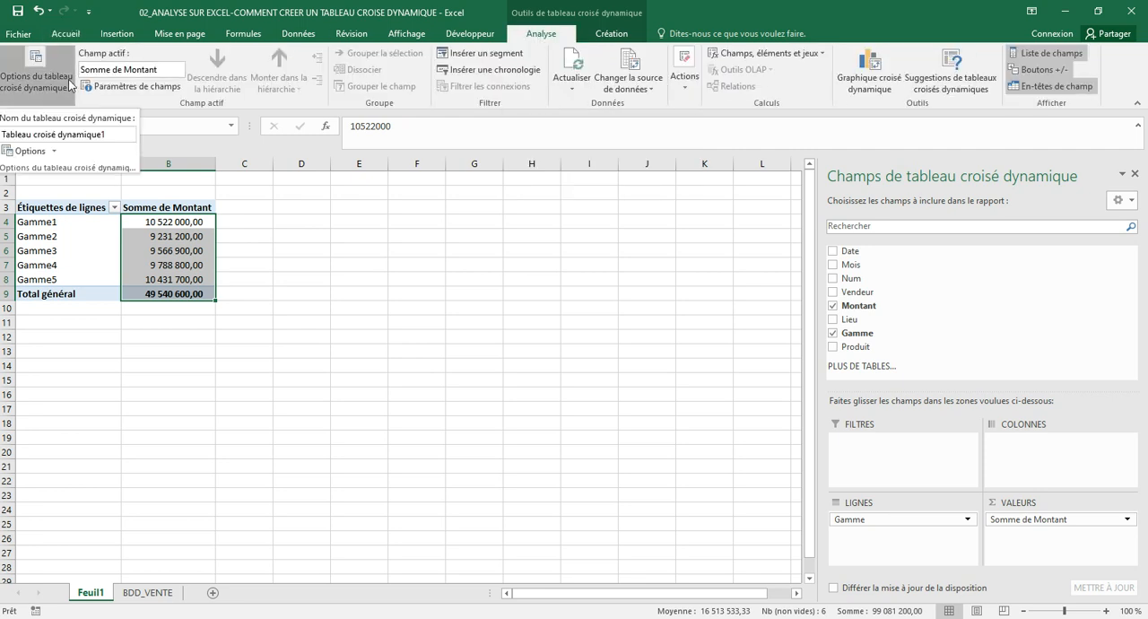
left_click(33, 153)
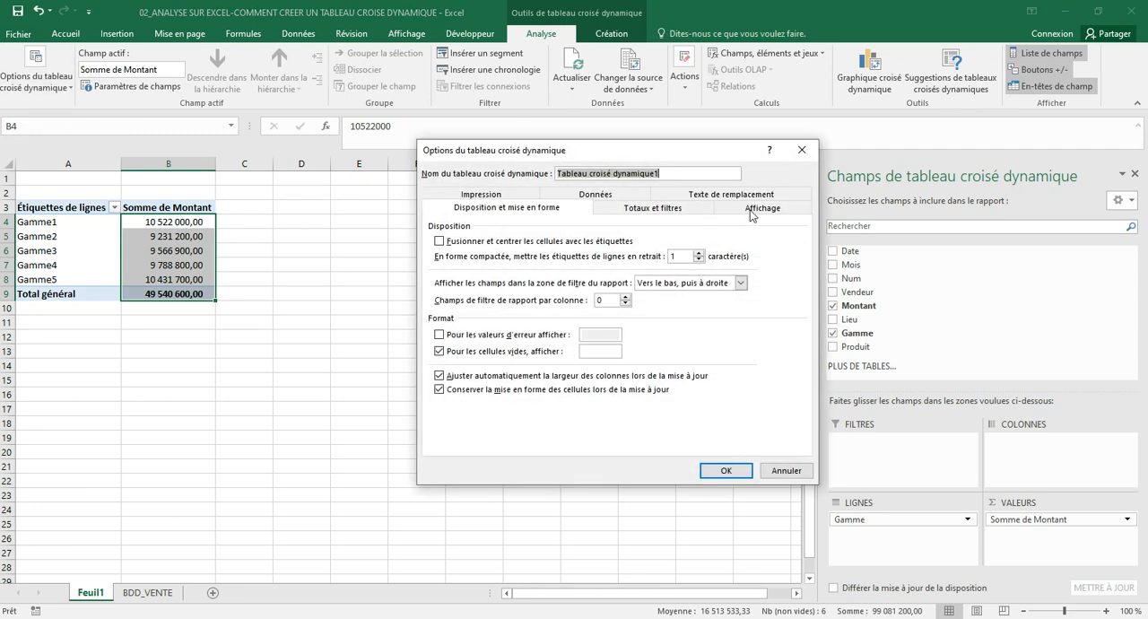
left_click(752, 210)
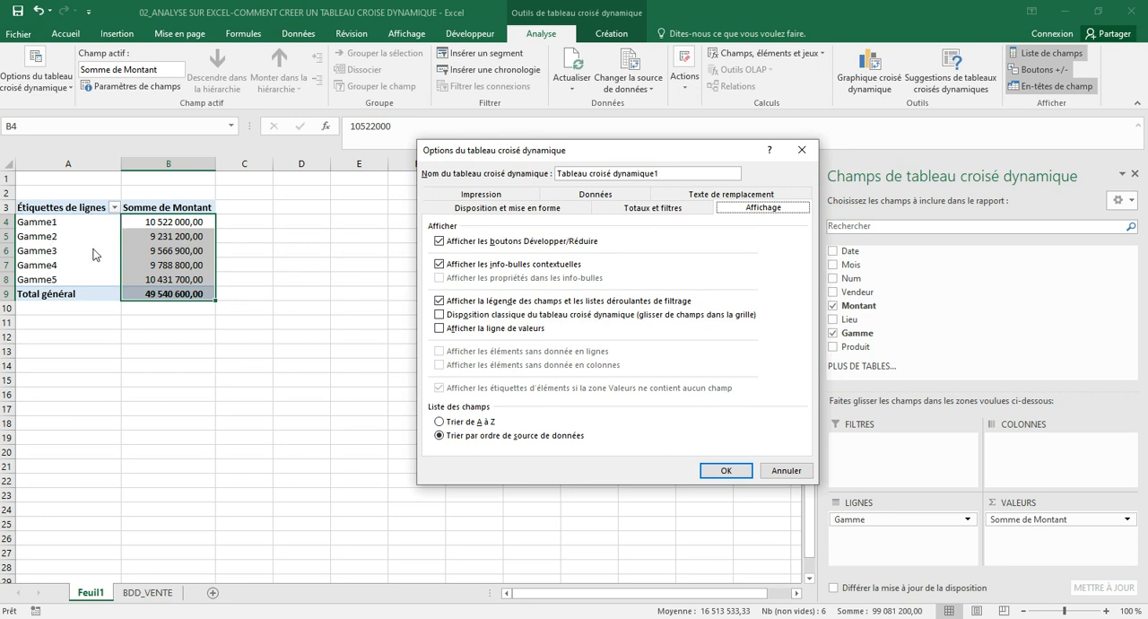
left_click_drag(624, 152, 523, 203)
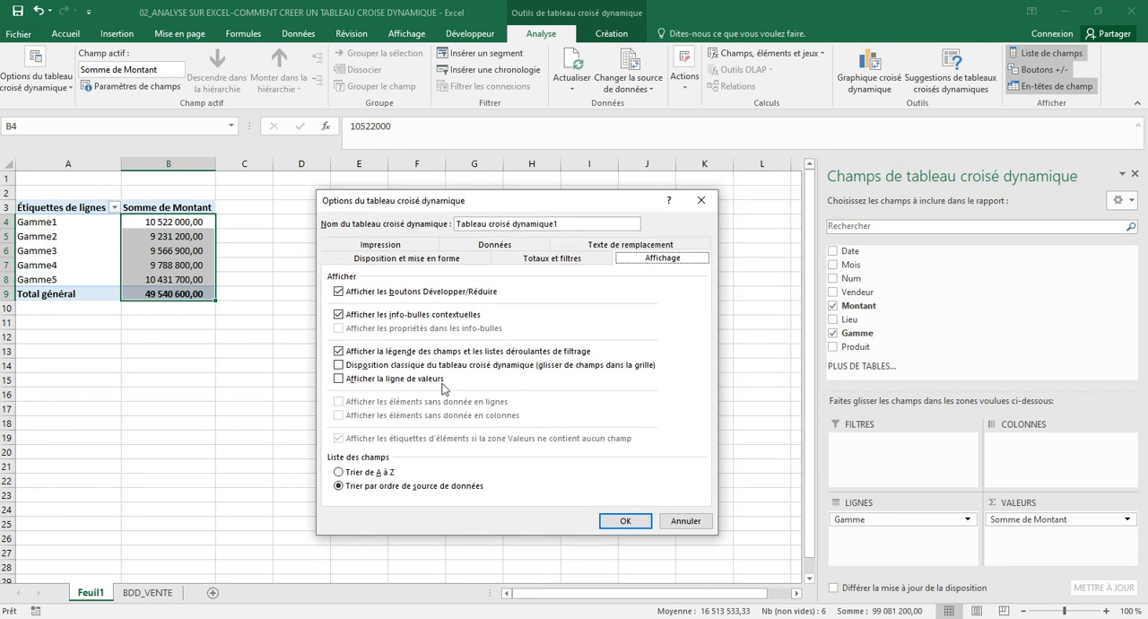
left_click(339, 366)
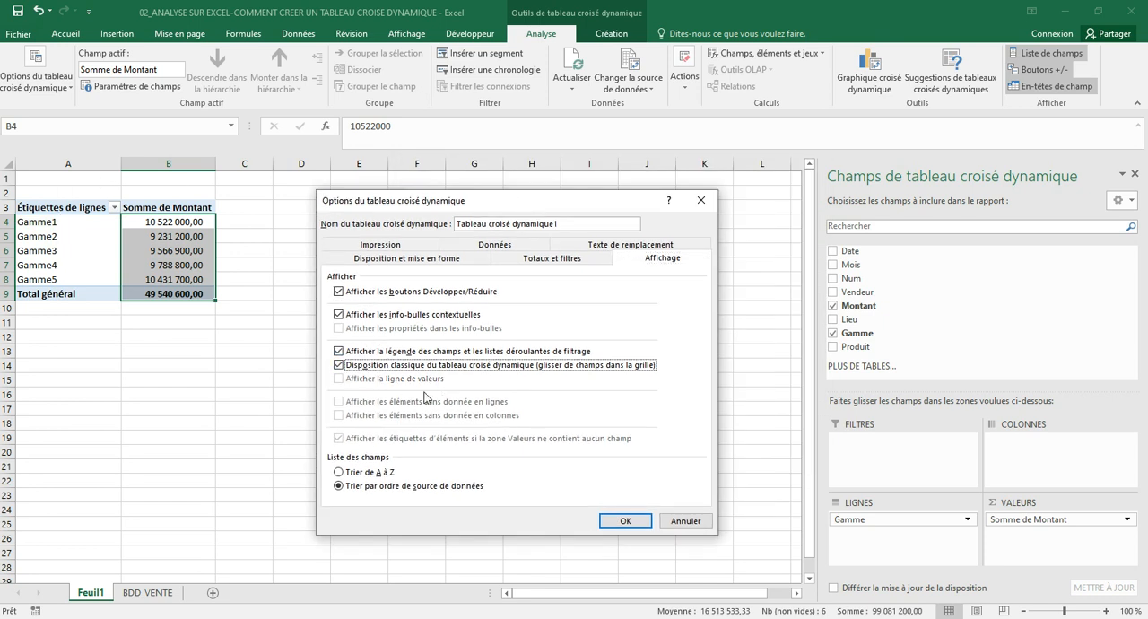
left_click(642, 524)
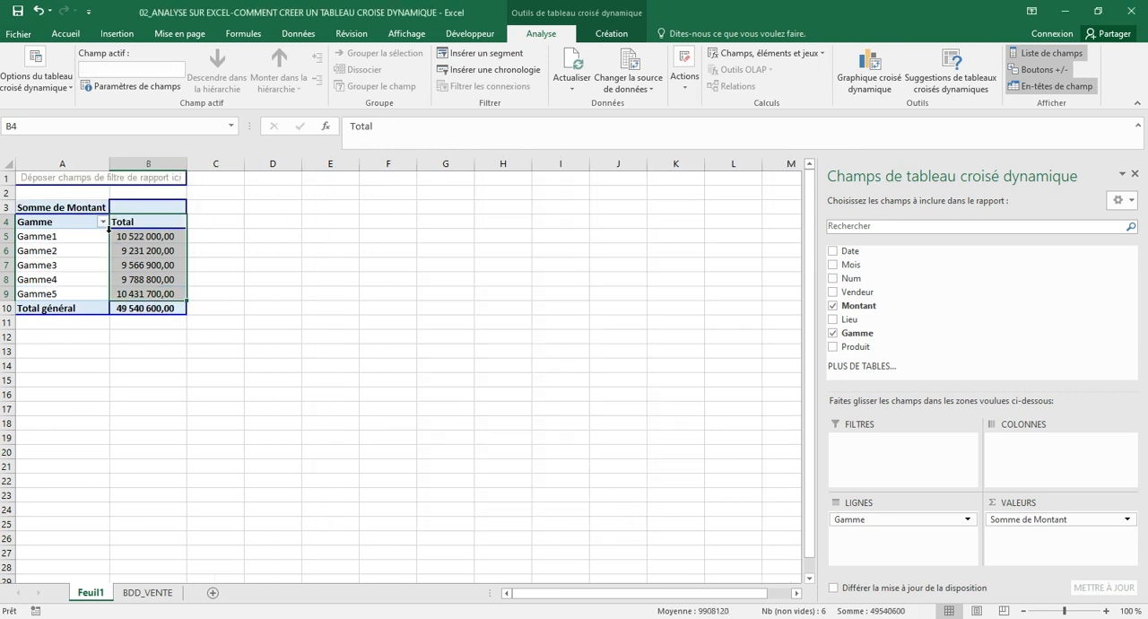
Inspect the Gamme1 total in the reformatted pivot table
mouse_move(125, 230)
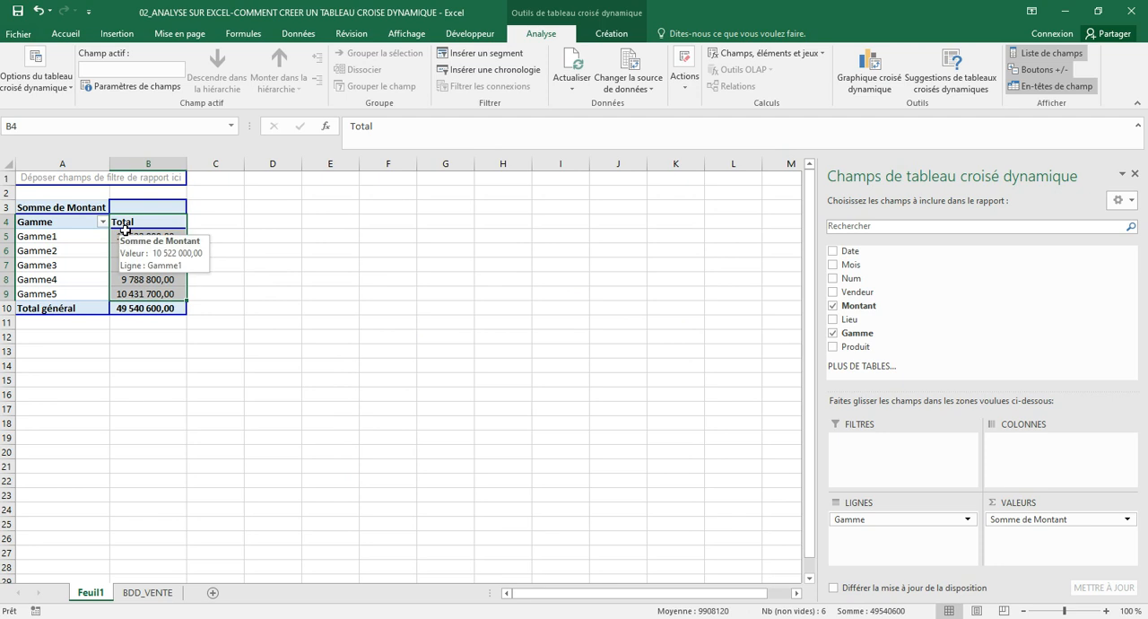
left_click(240, 224)
left_click(148, 238)
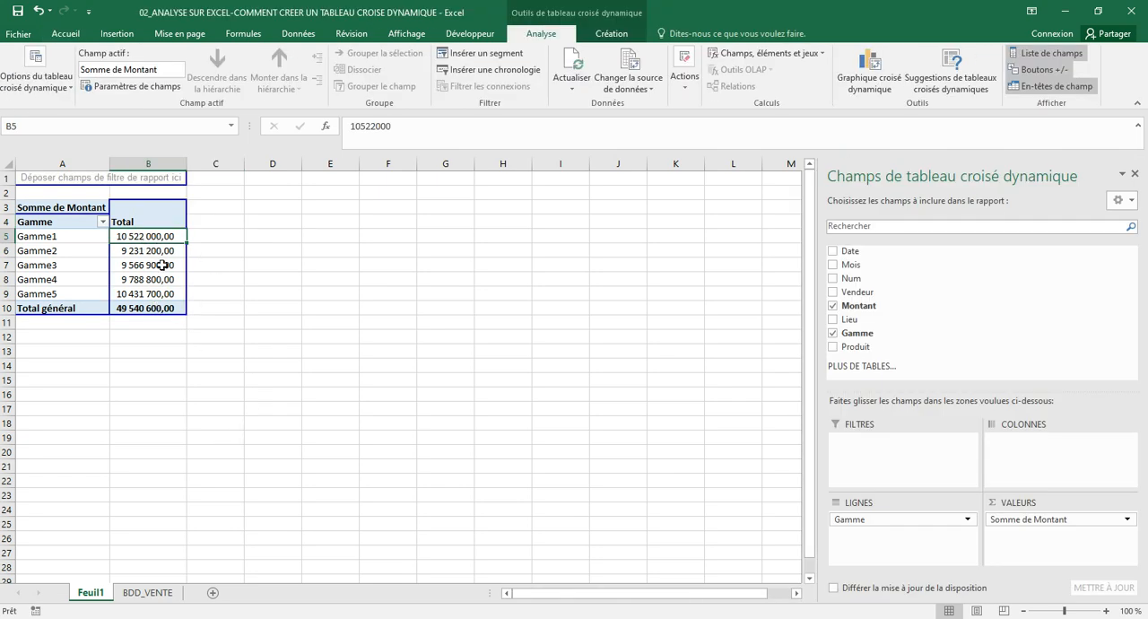
mouse_move(170, 238)
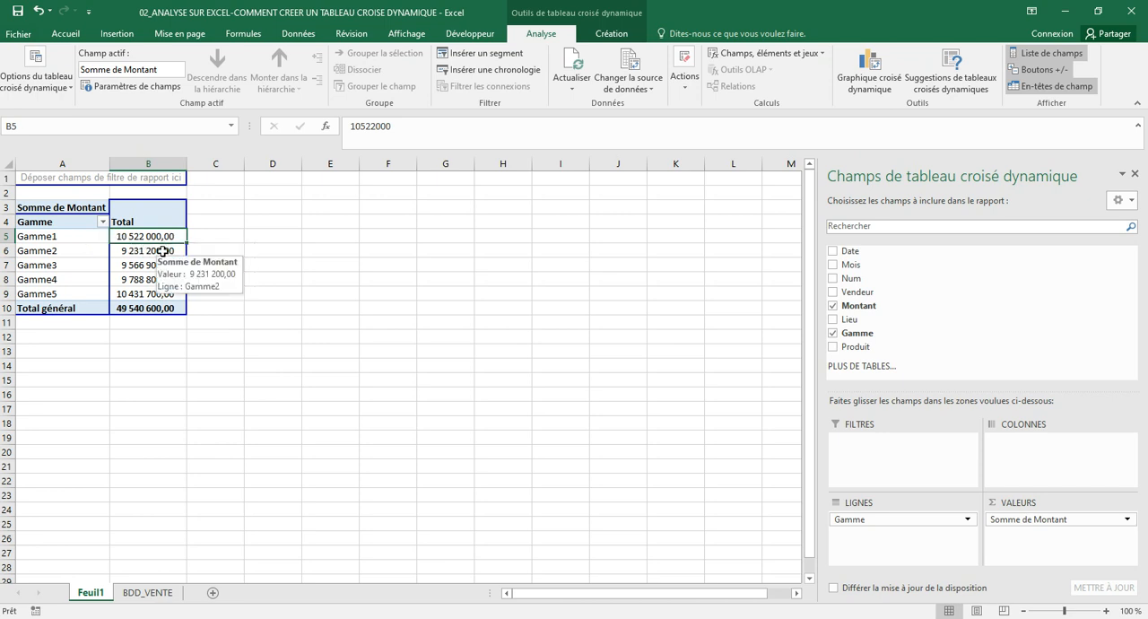
Add filters to the header row A1:H1 of the source table on the BDD_VENTE sheet
left_click(165, 593)
left_click(244, 279)
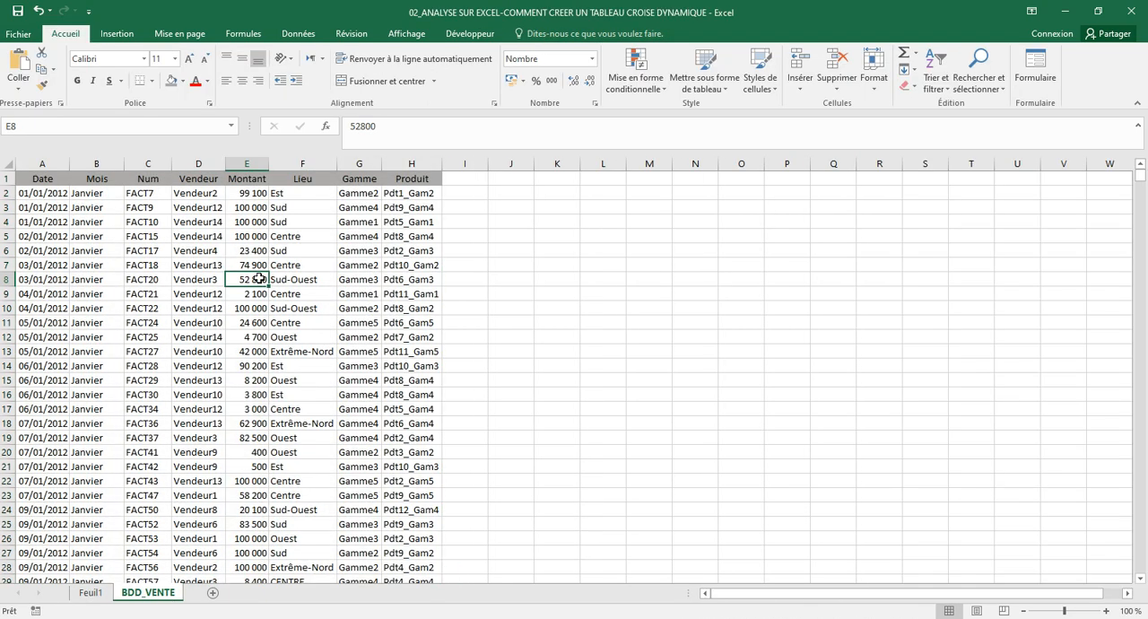
left_click(45, 179)
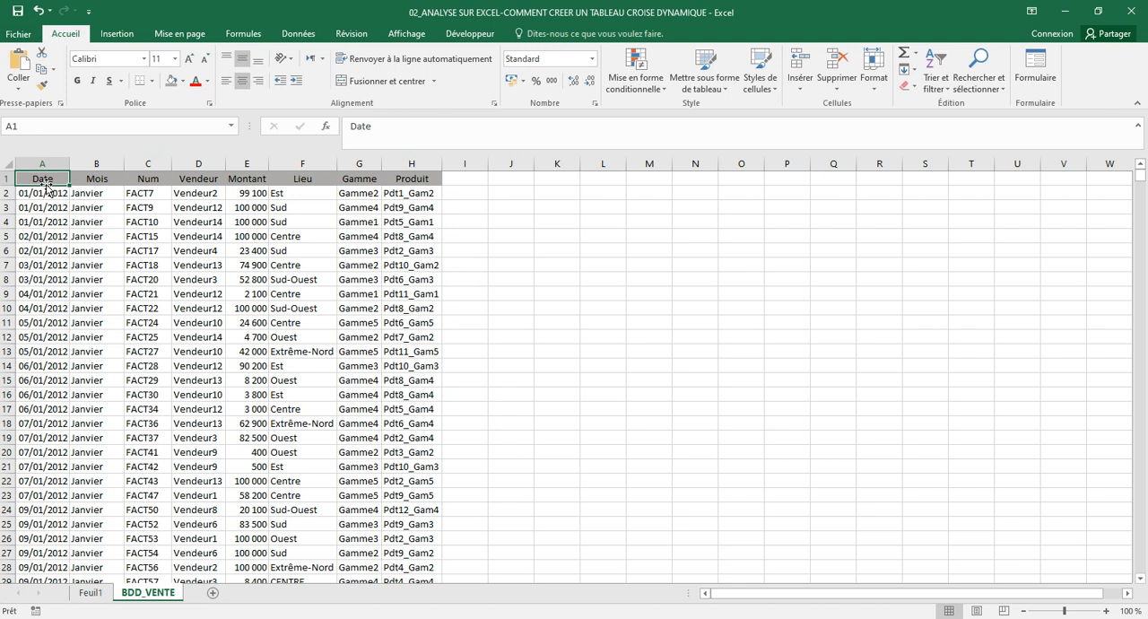
key("ctrl+shift+Right")
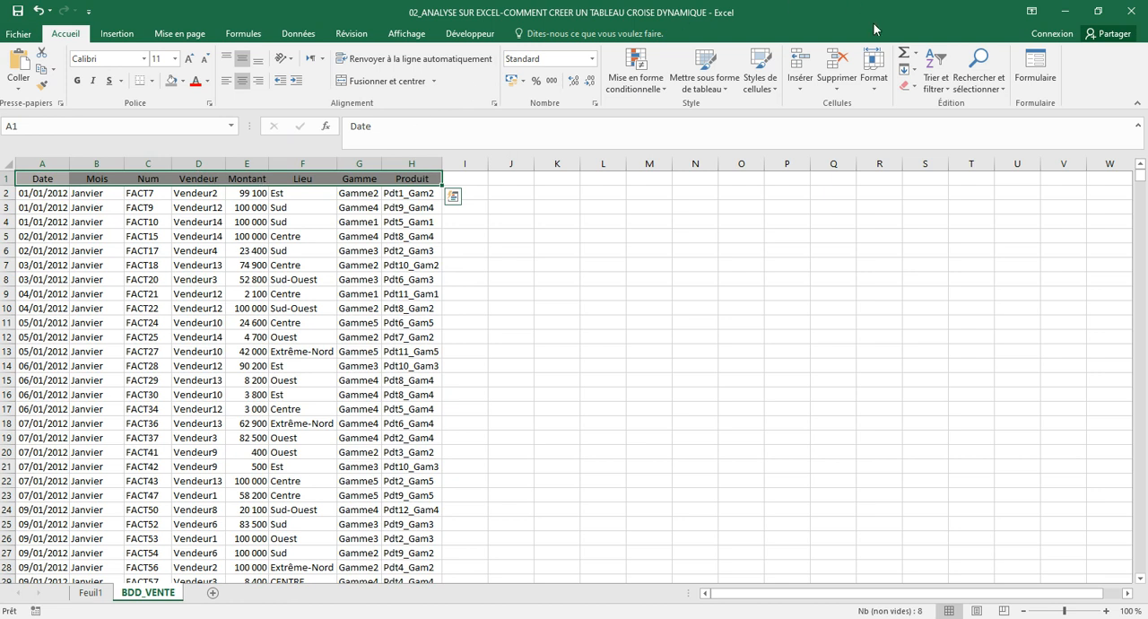
left_click(939, 86)
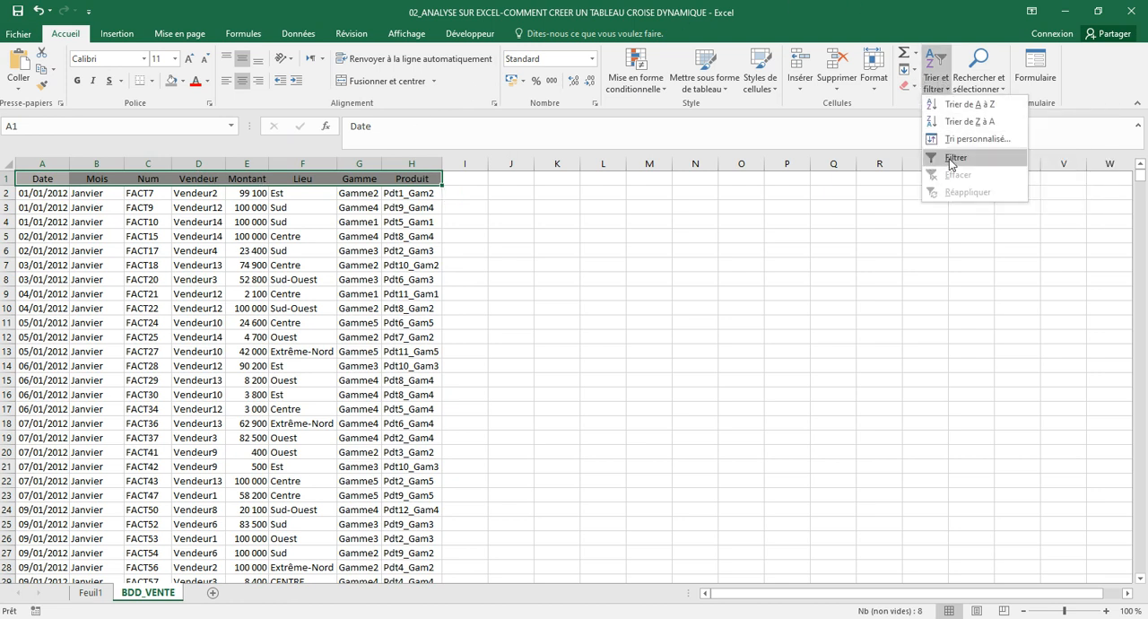
left_click(950, 162)
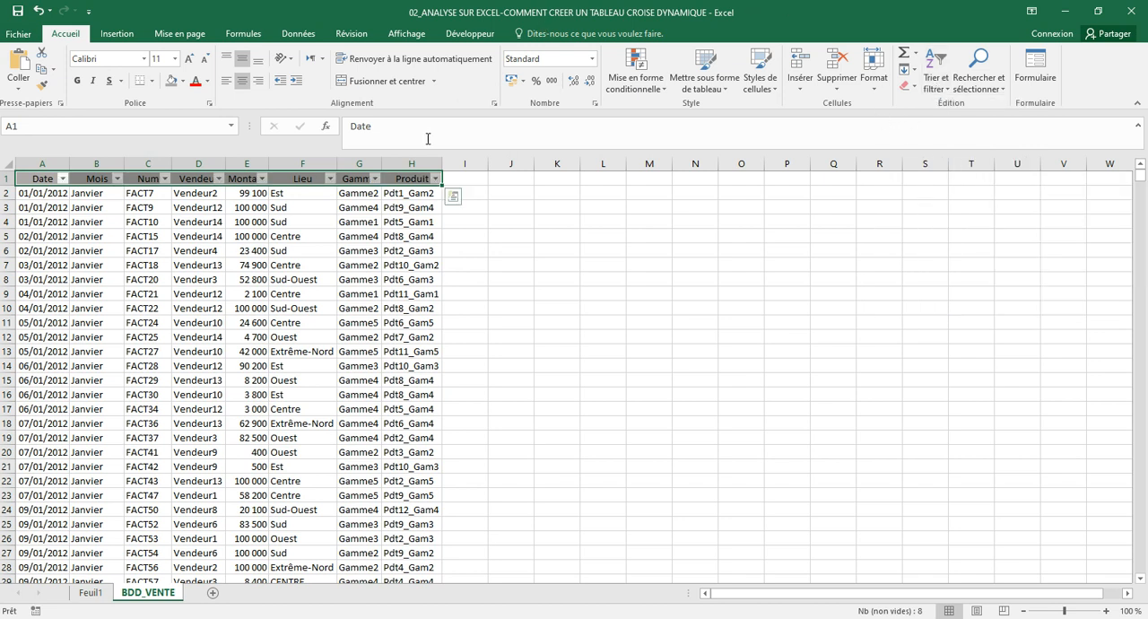
Filter the Gamme column of the BDD_VENTE source table to show only the Gamme1 rows
left_click(375, 179)
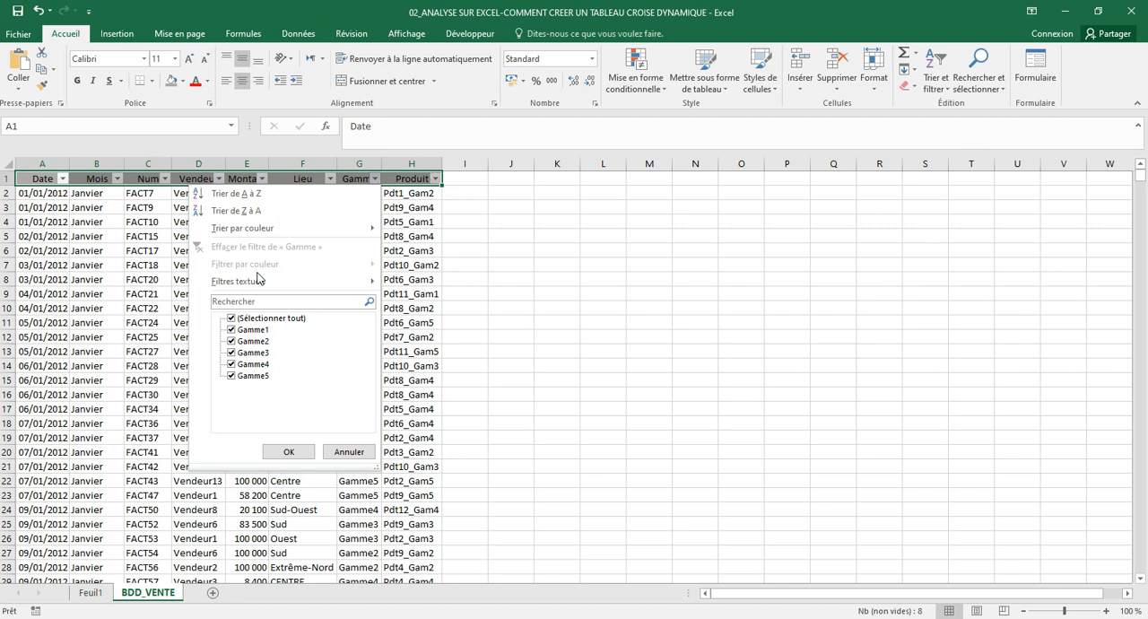
left_click(231, 319)
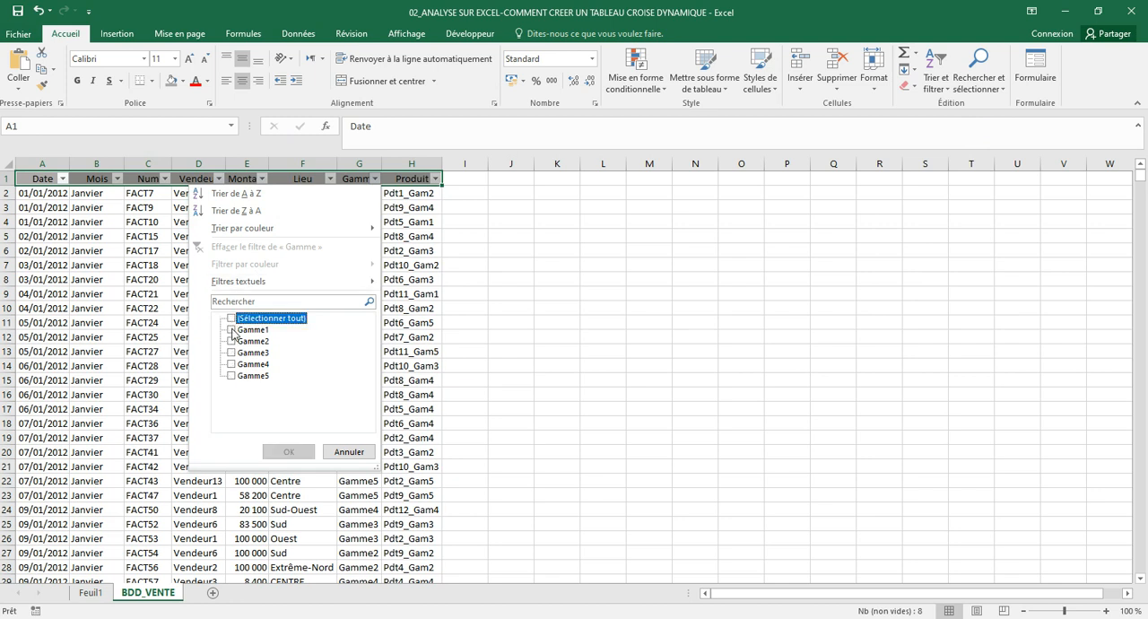
left_click(231, 330)
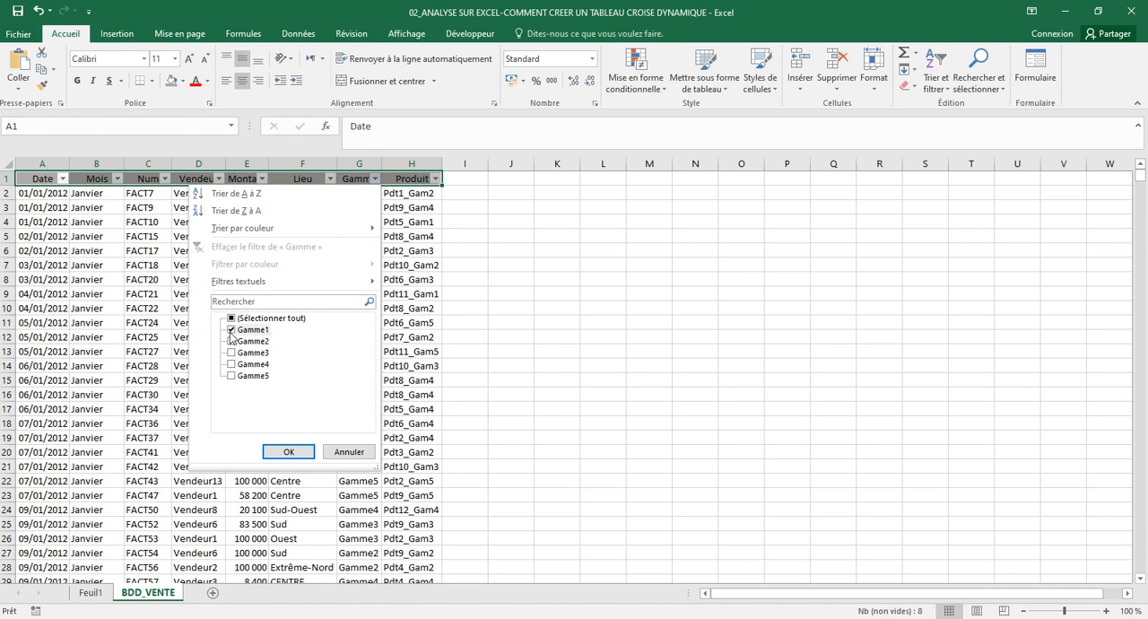
left_click(306, 451)
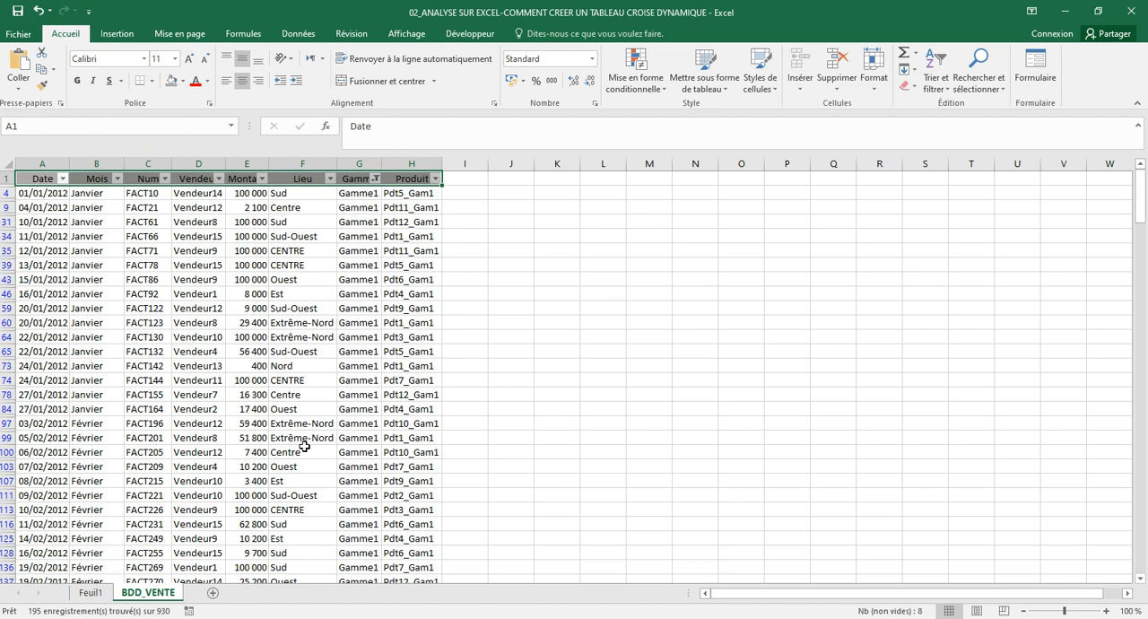
Select all filtered Gamme1 amounts from E4 down and compare their sum with the Gamme1 total in the pivot table on Feuil1
left_click(246, 195)
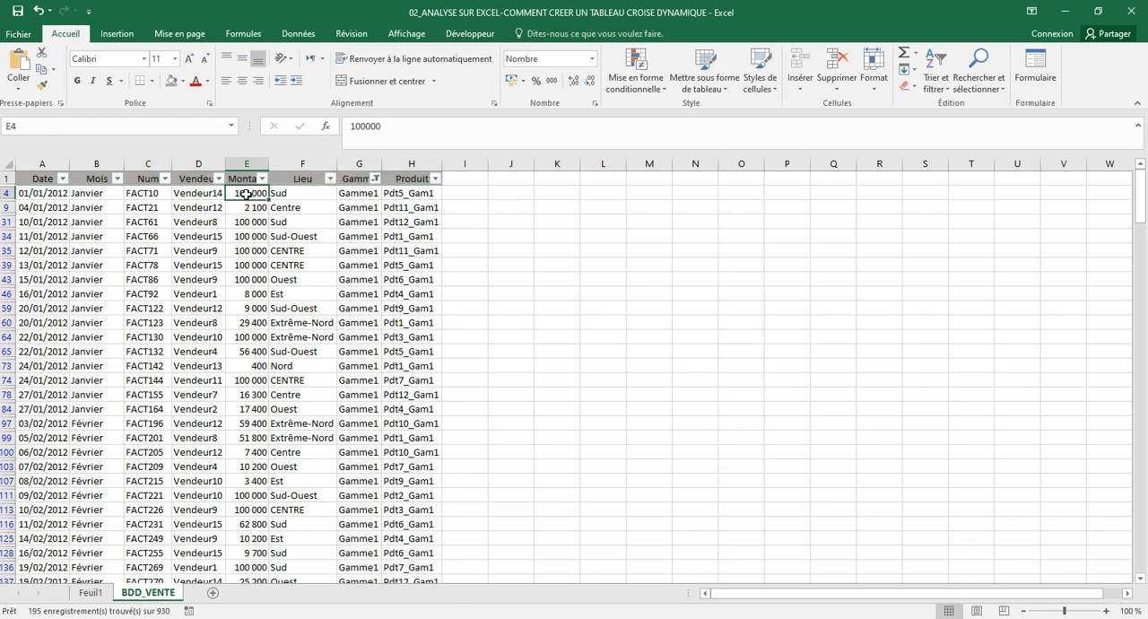
key("ctrl+shift+Down")
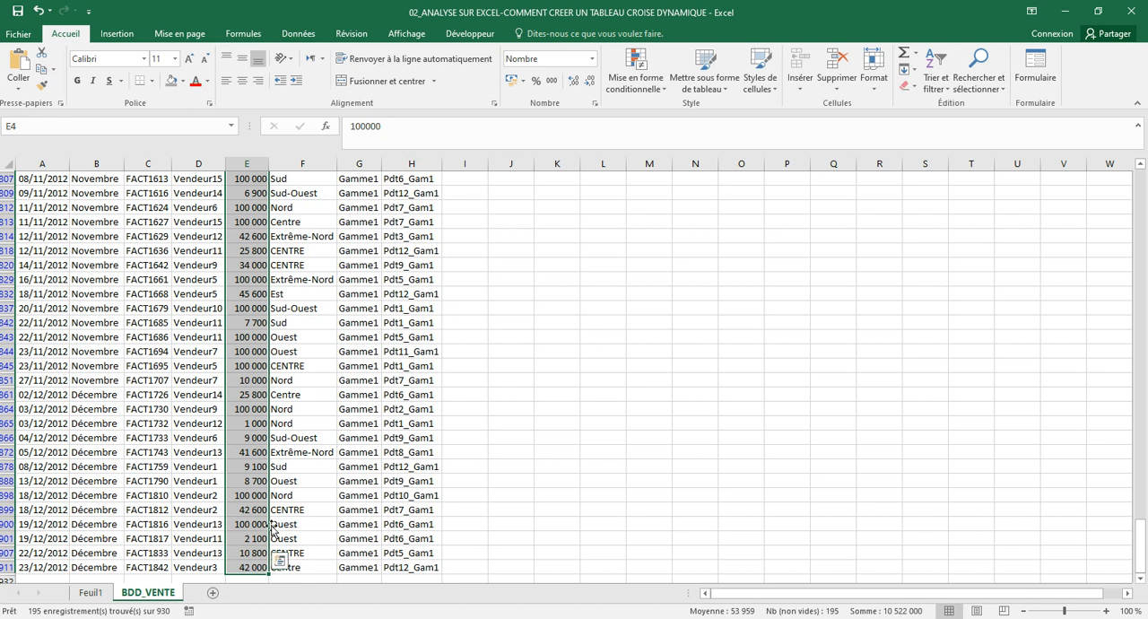
left_click(91, 593)
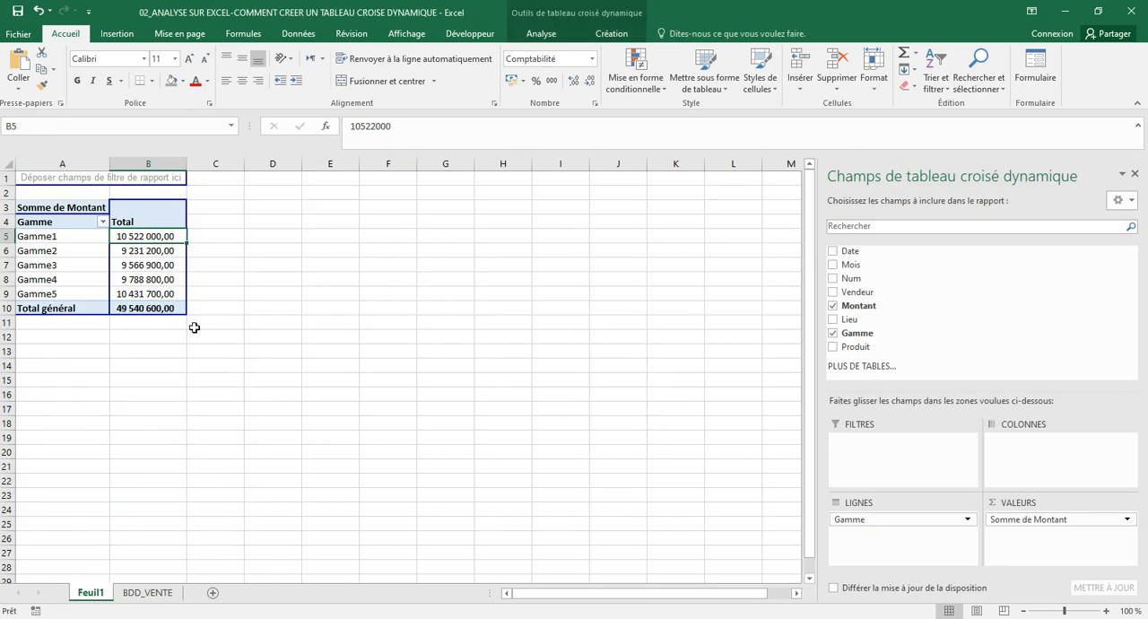
left_click(273, 336)
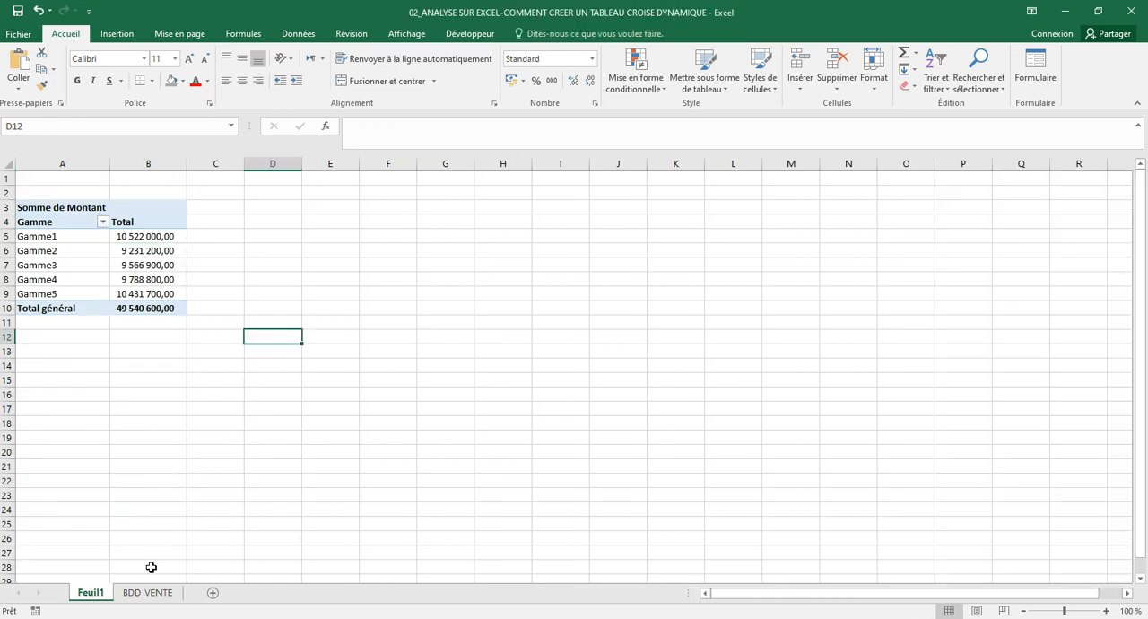
Clear the Gamme filter on the BDD_VENTE sheet while keeping the header filters enabled
left_click(148, 593)
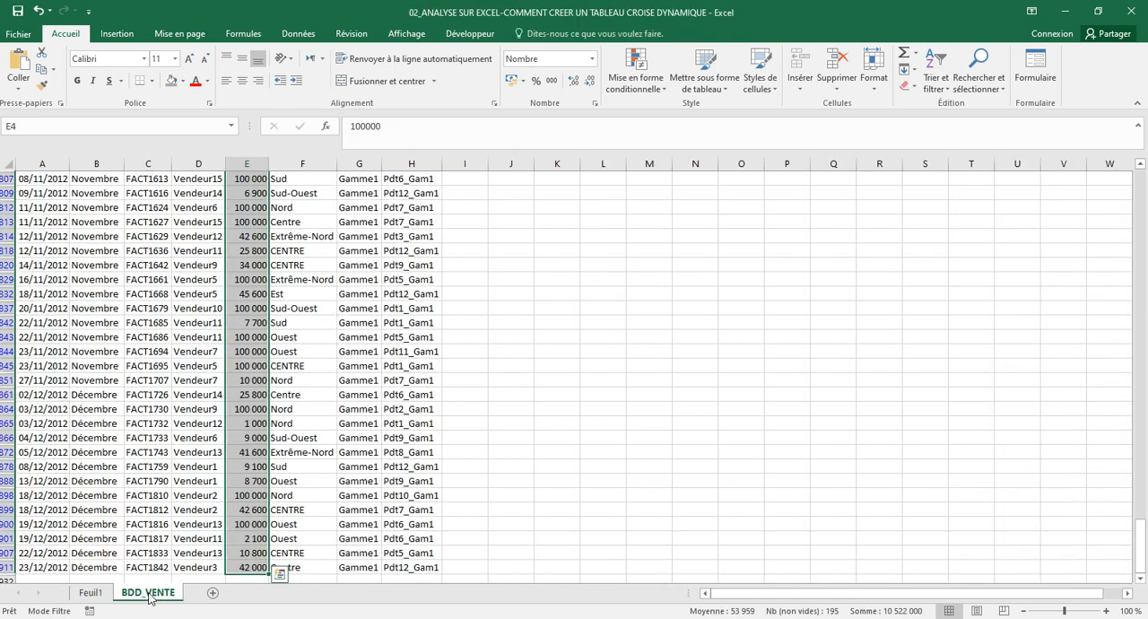
left_click(166, 347)
key("ctrl+Up")
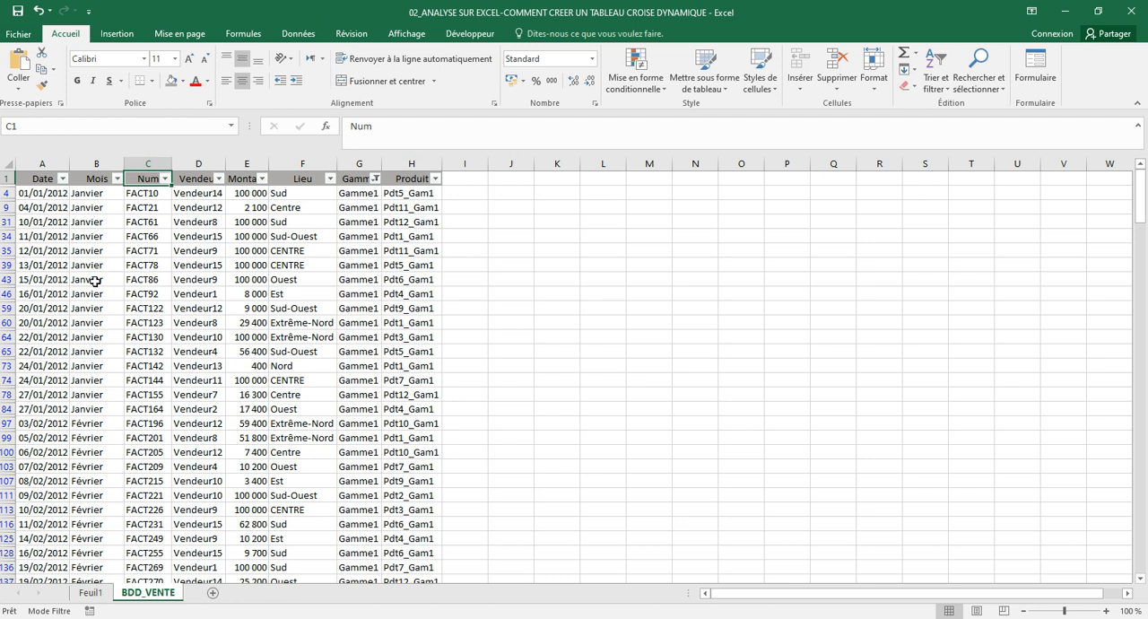
left_click(43, 177)
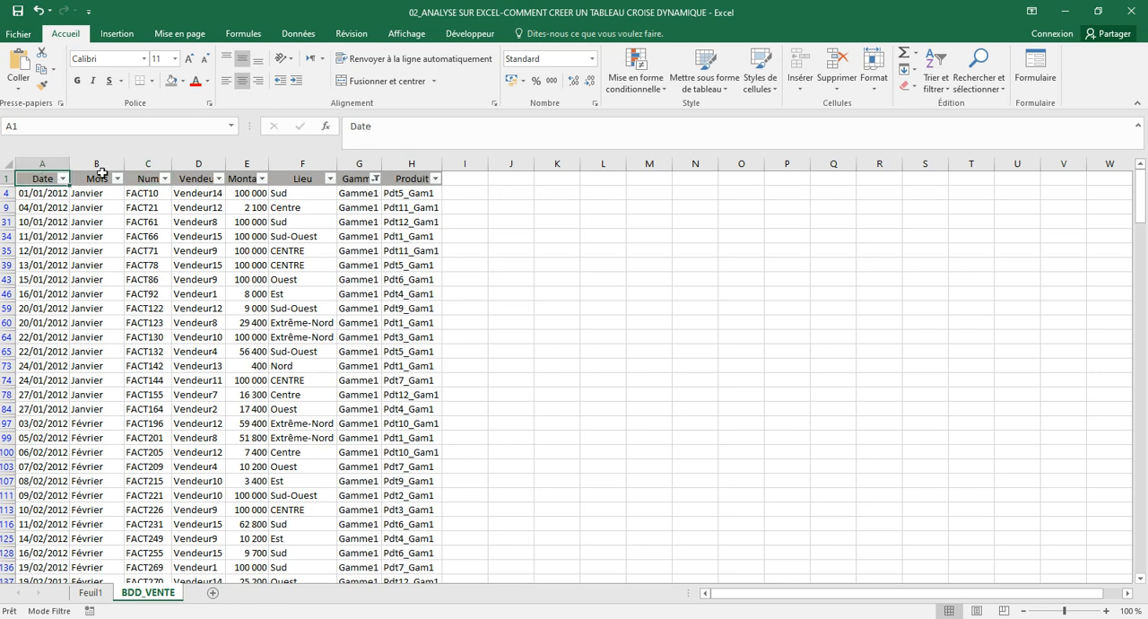
left_click(935, 90)
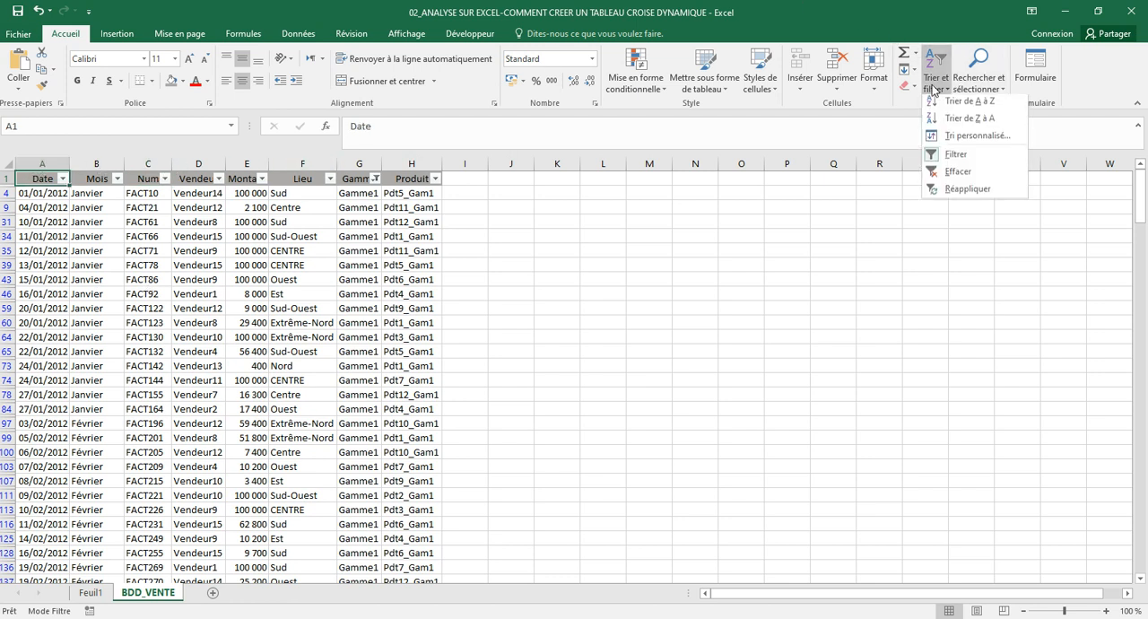
left_click(954, 177)
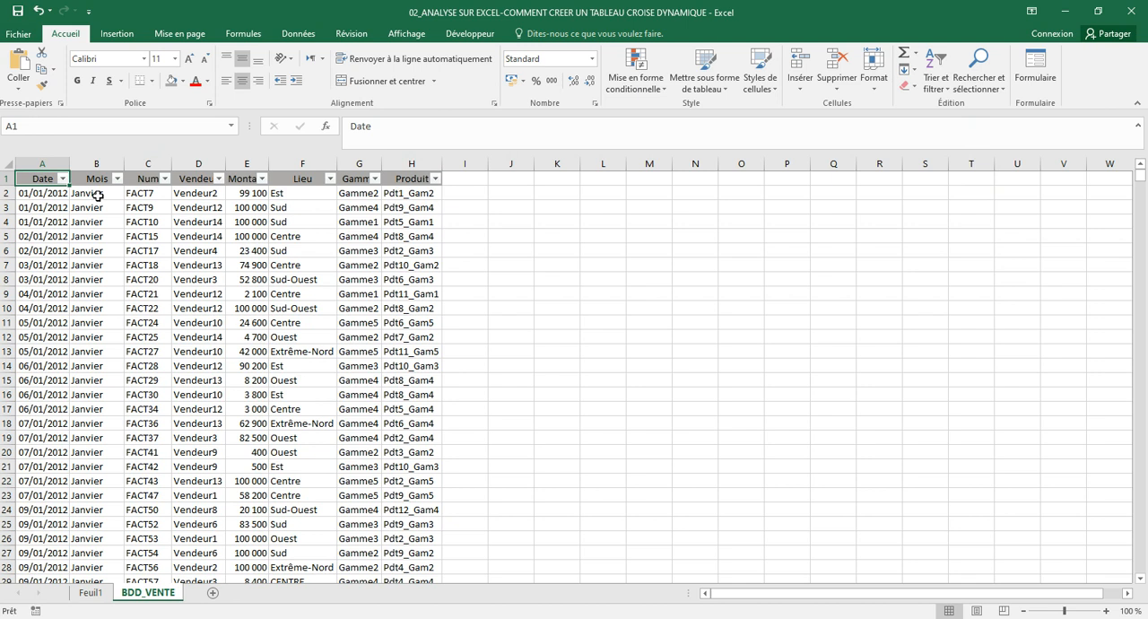
Create a second pivot table from BDD_VENTE range A1:H931 on the existing sheet Feuil1, starting at cell A17
key("ctrl+a")
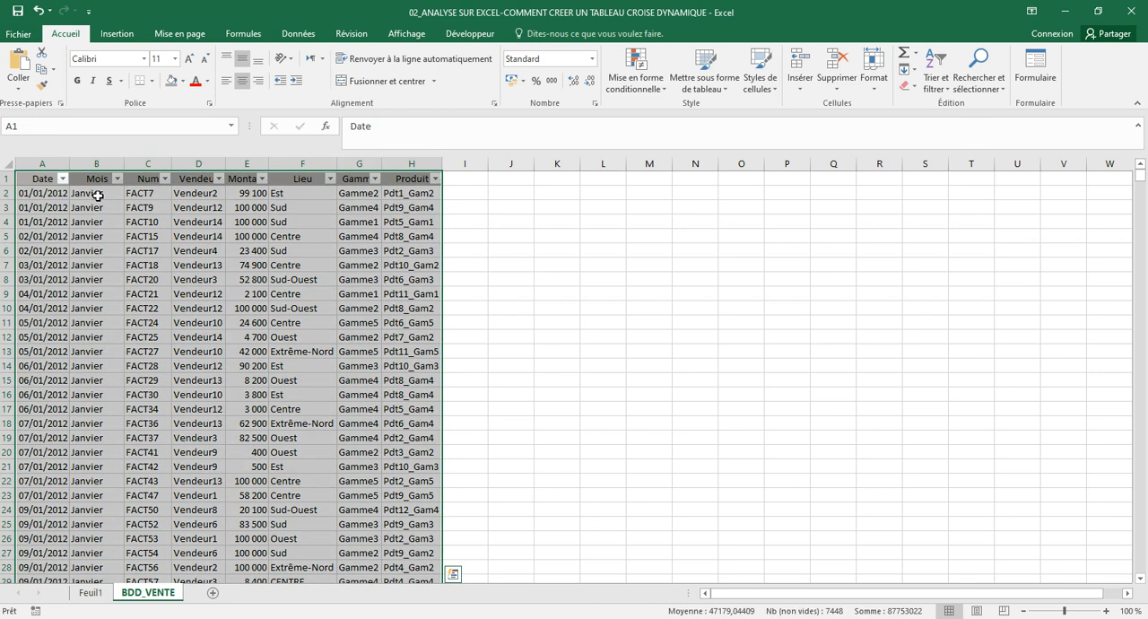
left_click(112, 34)
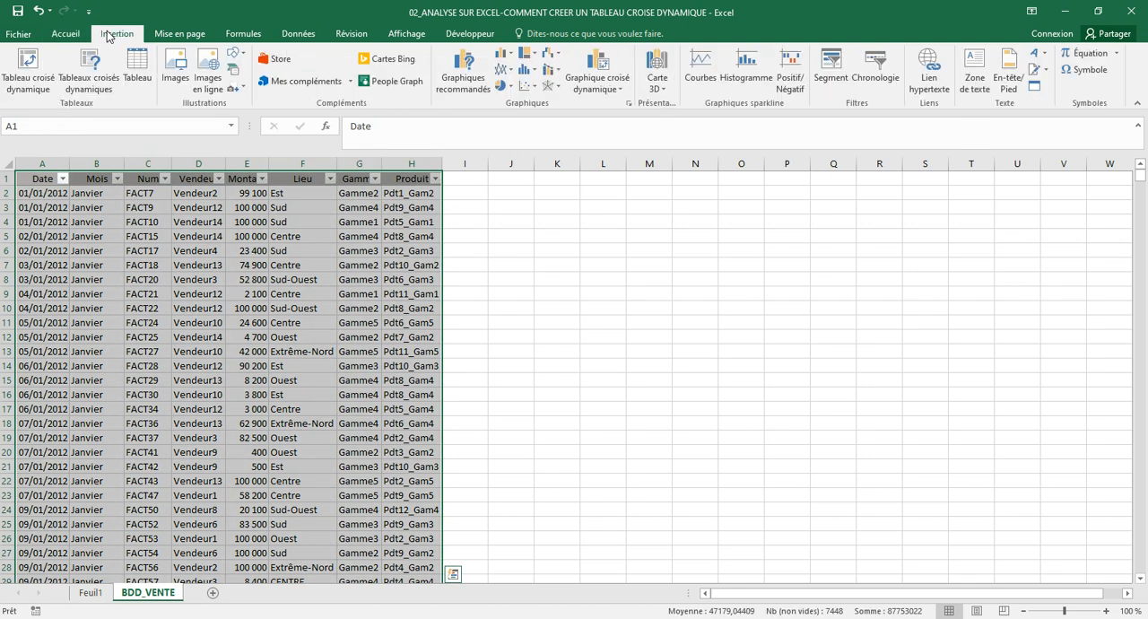
left_click(34, 85)
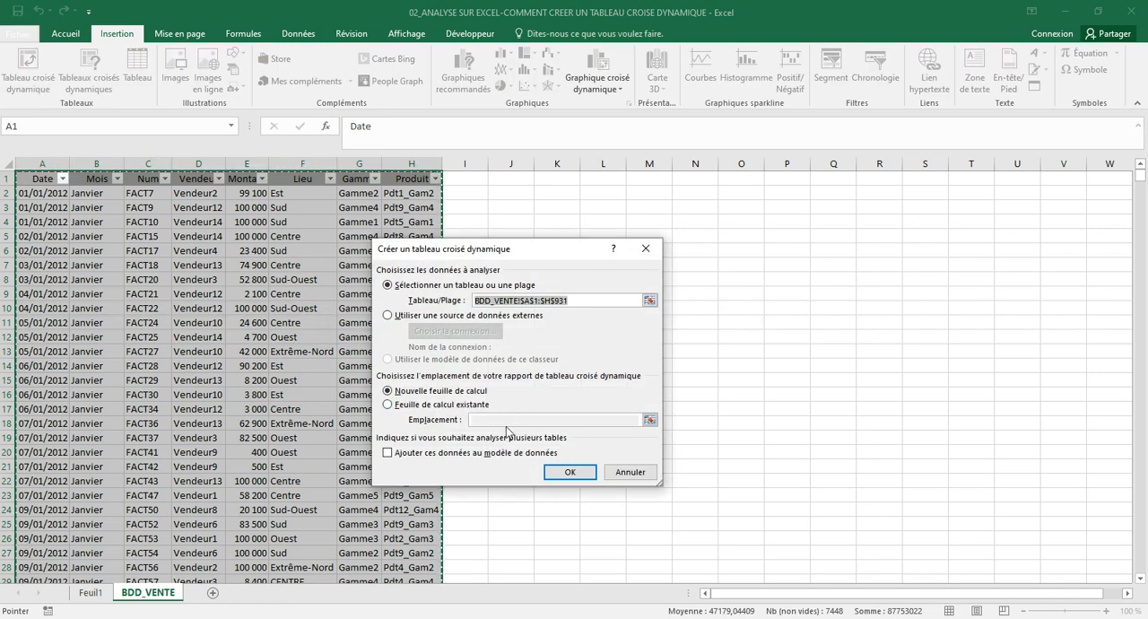
left_click(431, 406)
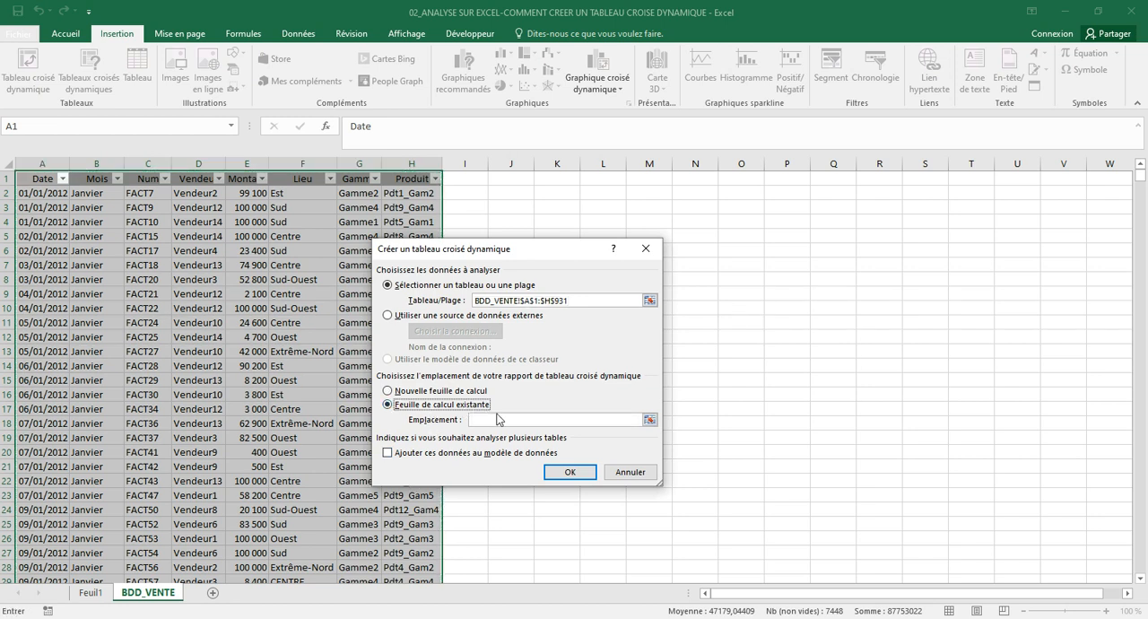
left_click(499, 418)
left_click(92, 593)
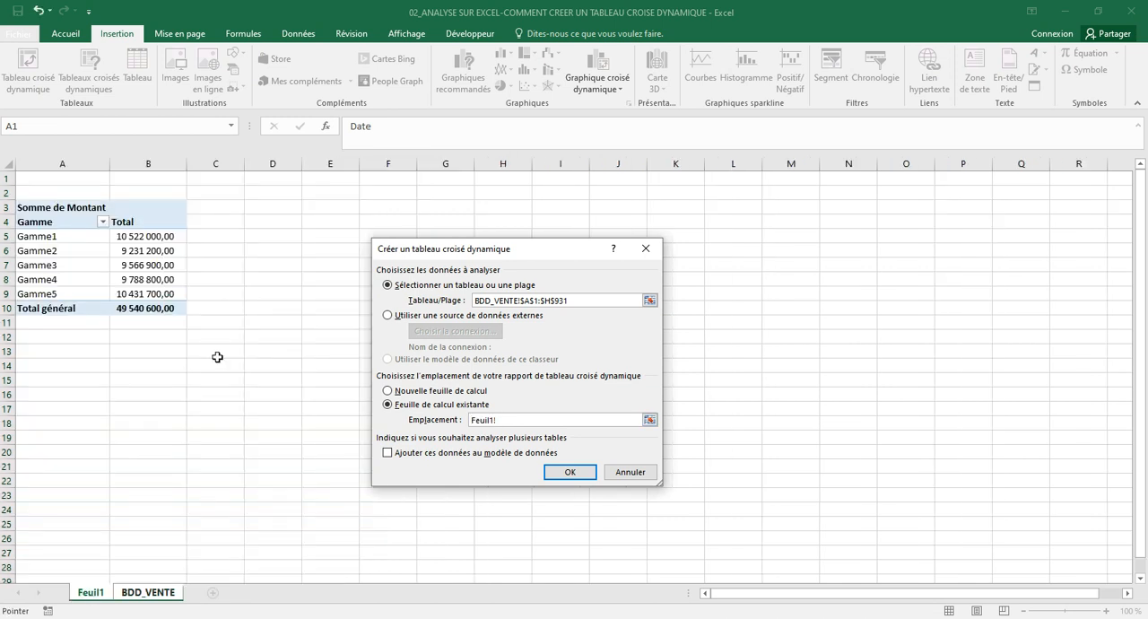
left_click(76, 406)
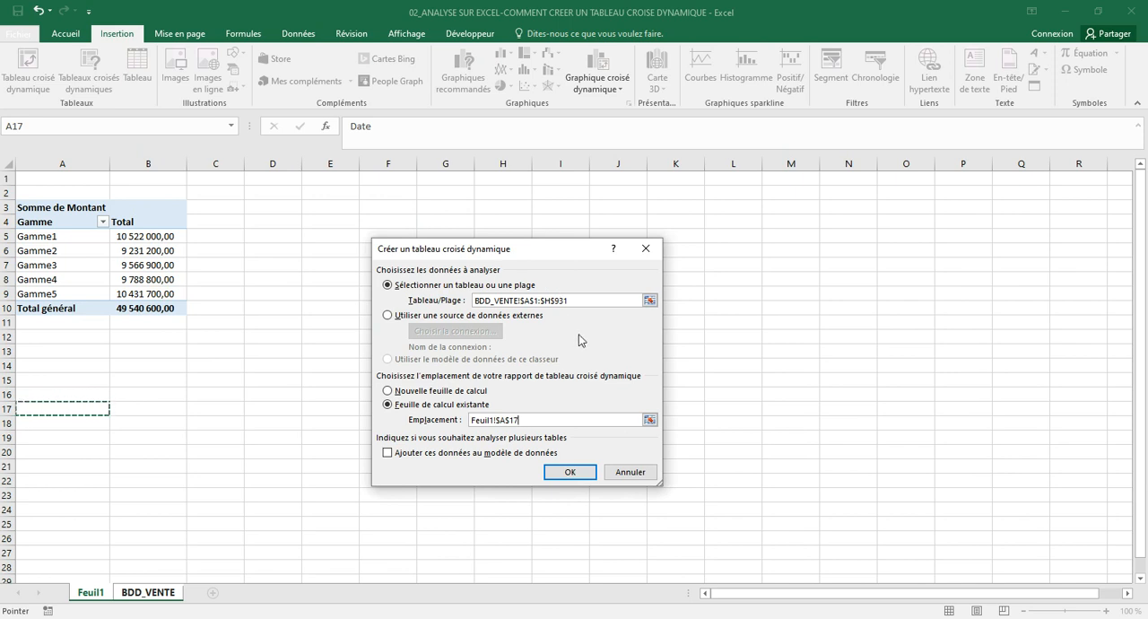
left_click(587, 472)
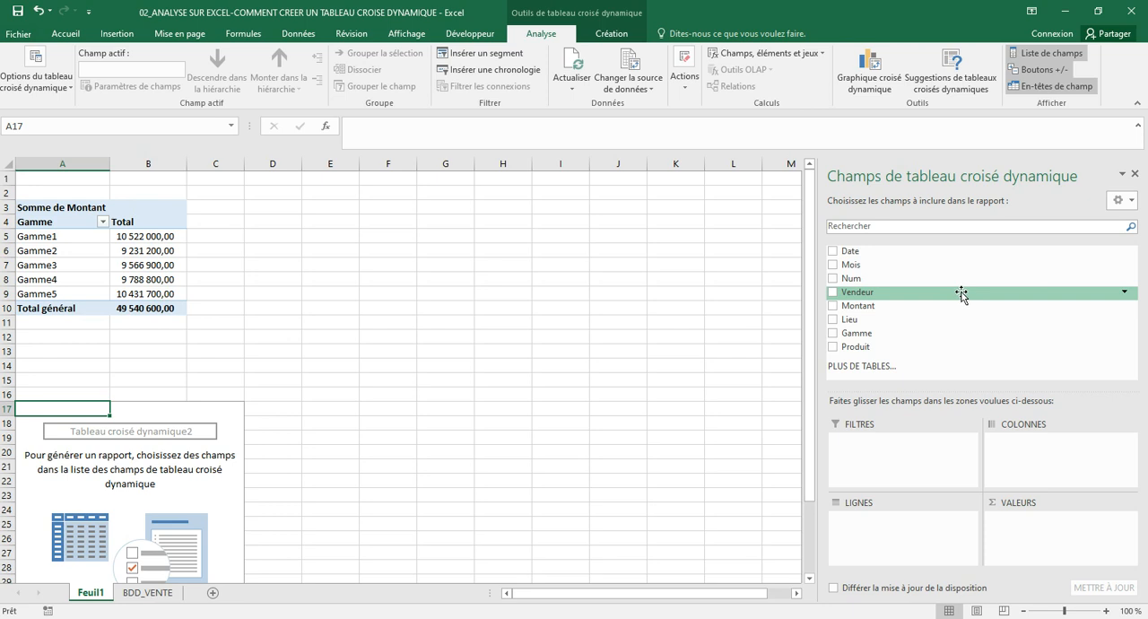
Lay out the new pivot table with Vendeur as rows and the sum of Montant as values
left_click_drag(966, 294, 860, 535)
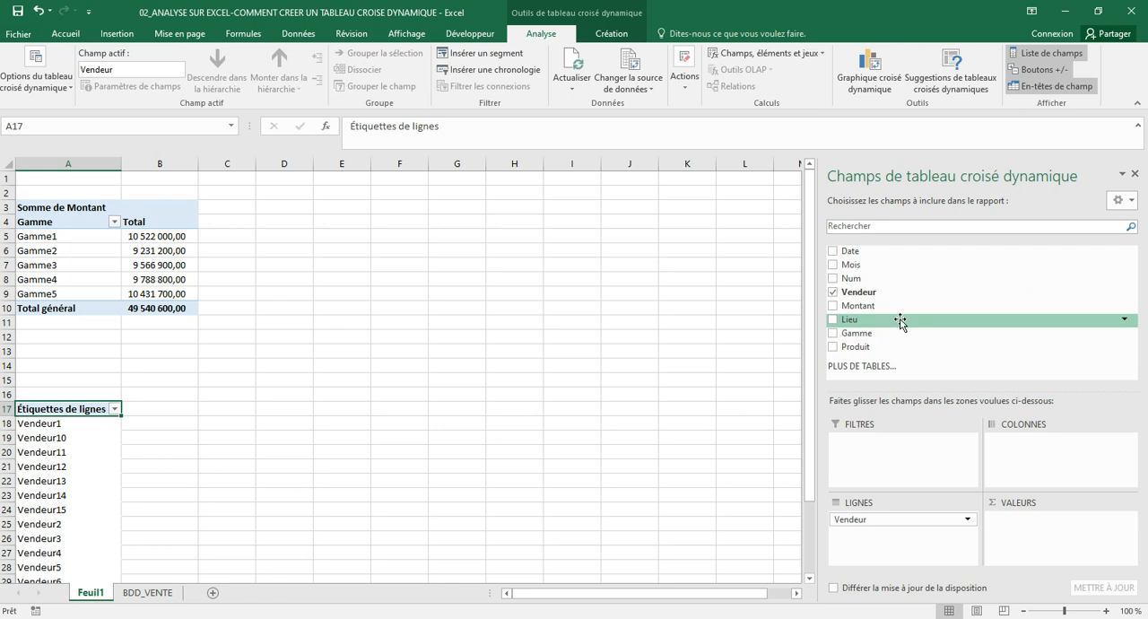
left_click_drag(897, 306, 1064, 536)
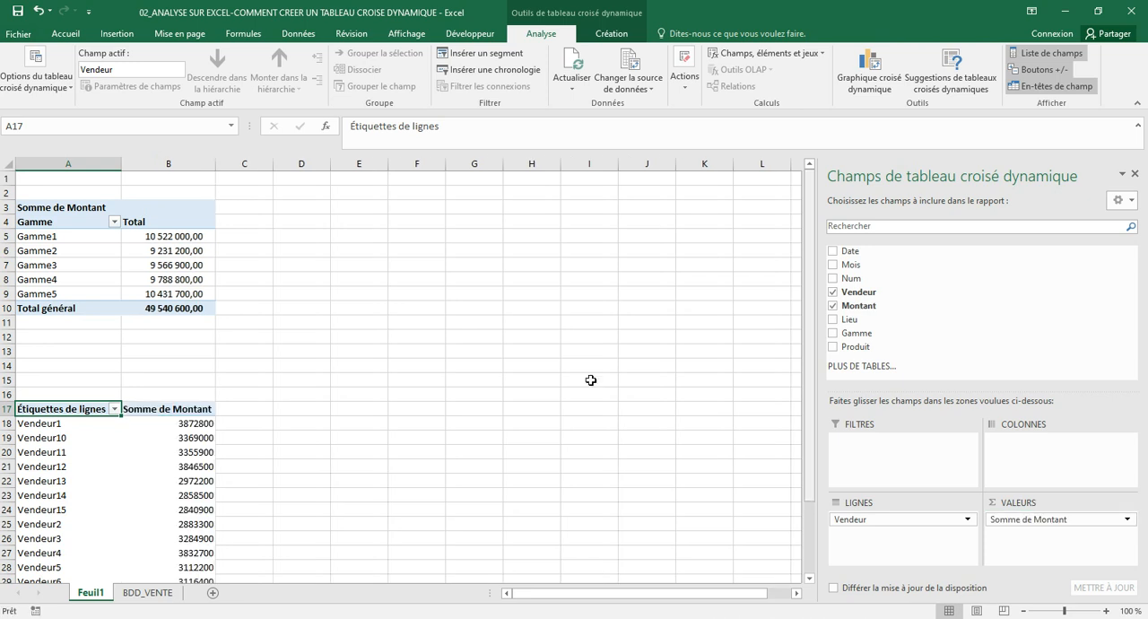
left_click(300, 450)
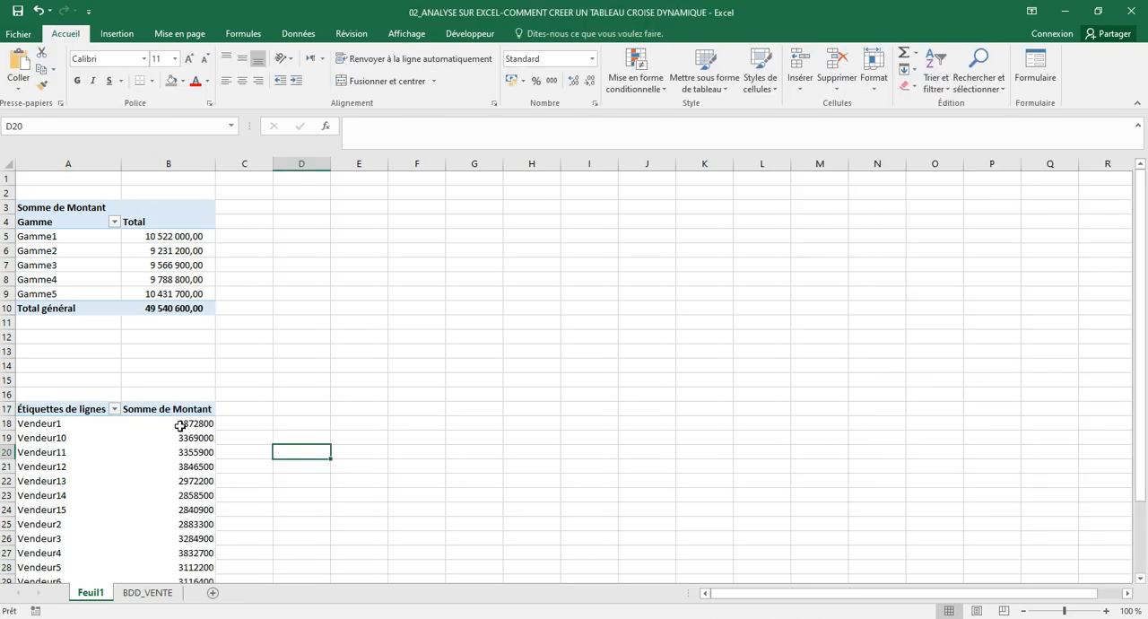
Format the Vendeur pivot table's Montant sums, including the grand total, with the thousands-separator number style
left_click(180, 424)
left_click_drag(181, 423, 179, 574)
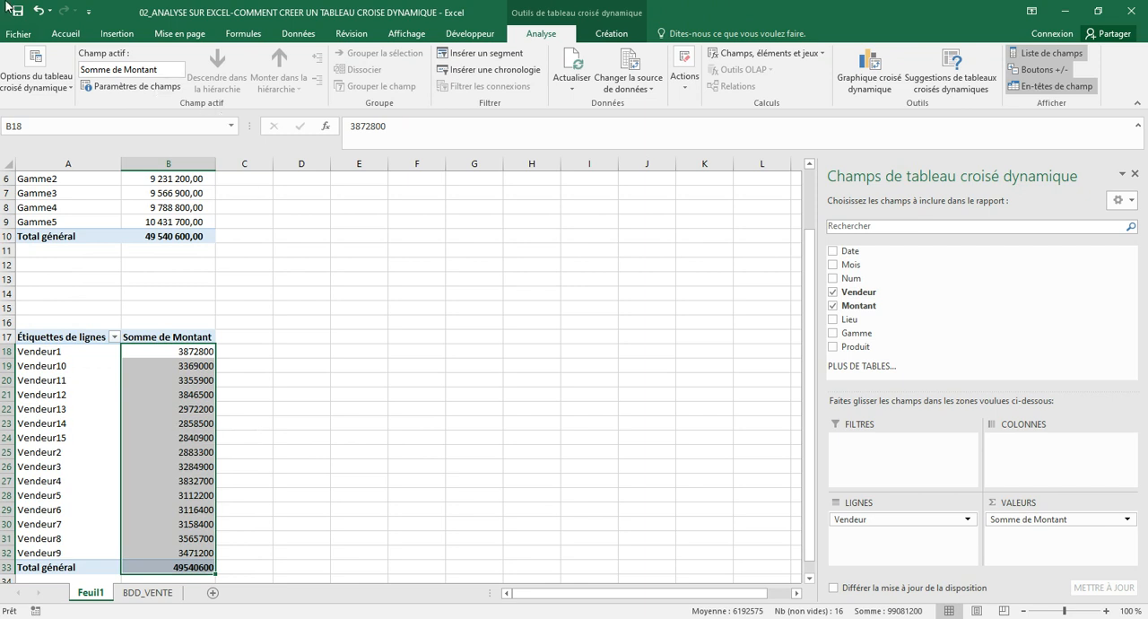
left_click(65, 33)
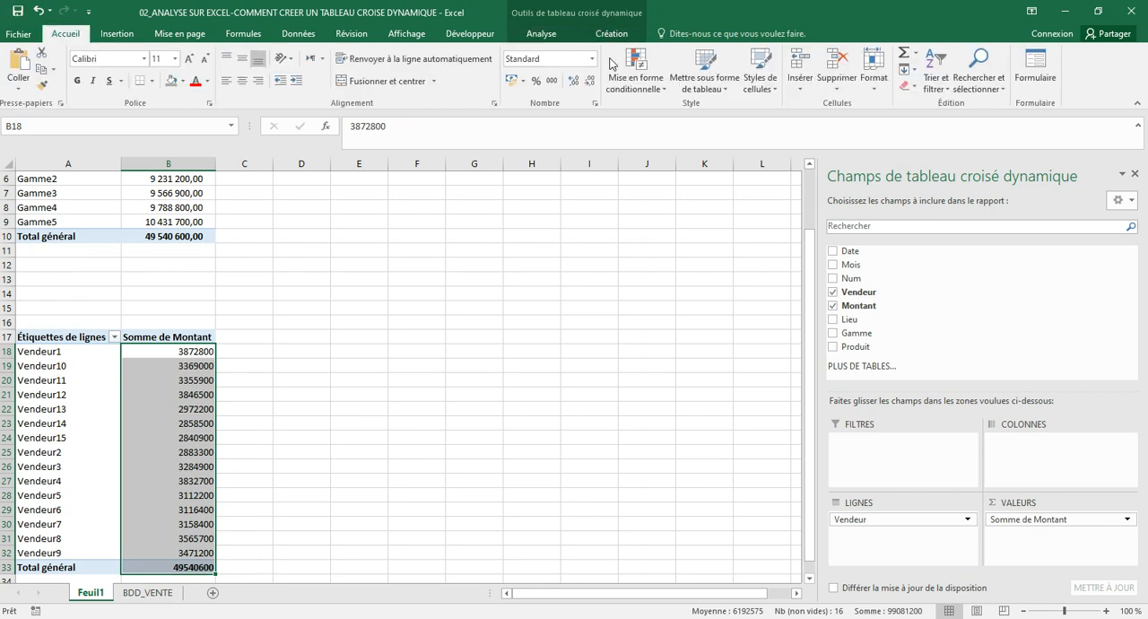
left_click(553, 80)
Enable the classic layout (Disposition classique du tableau croisé dynamique) for the Vendeur pivot table
left_click(547, 36)
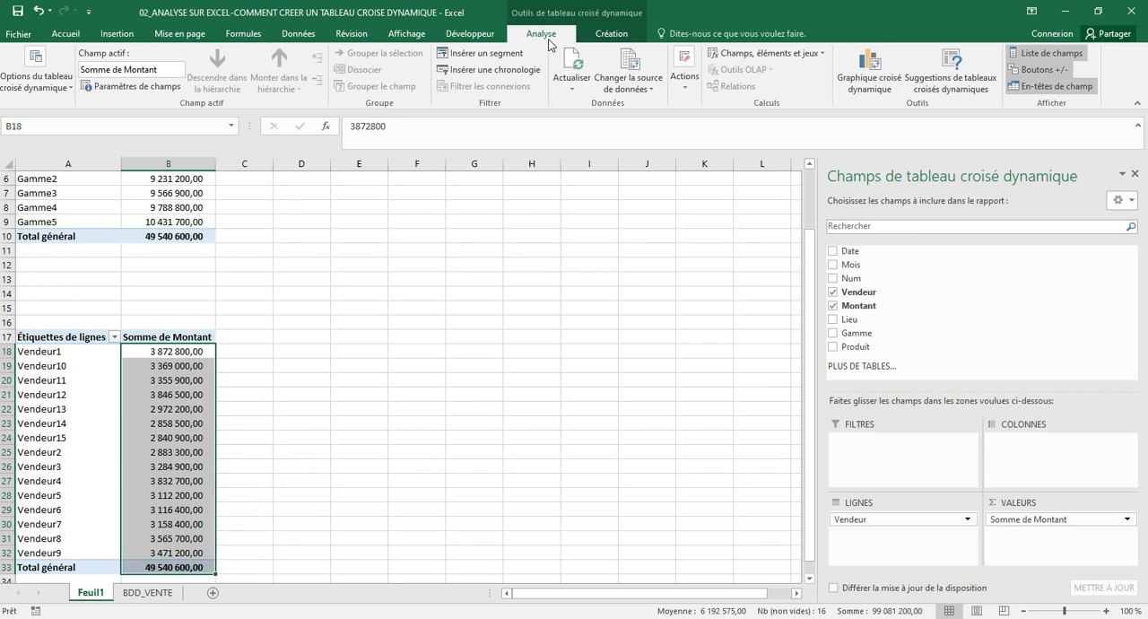
left_click(36, 81)
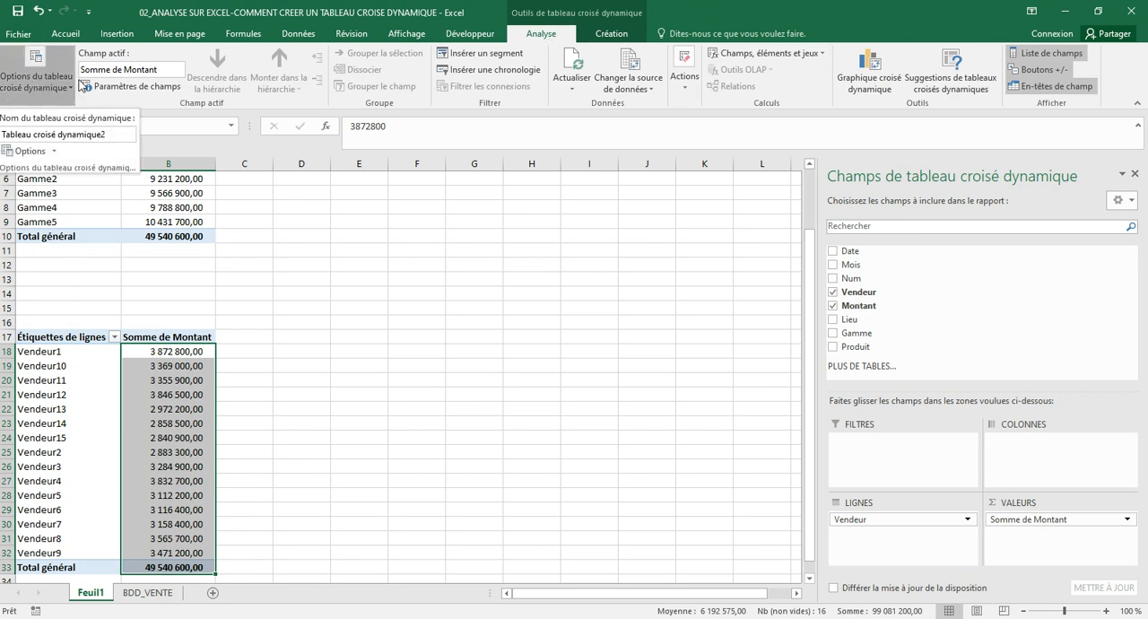
left_click(40, 153)
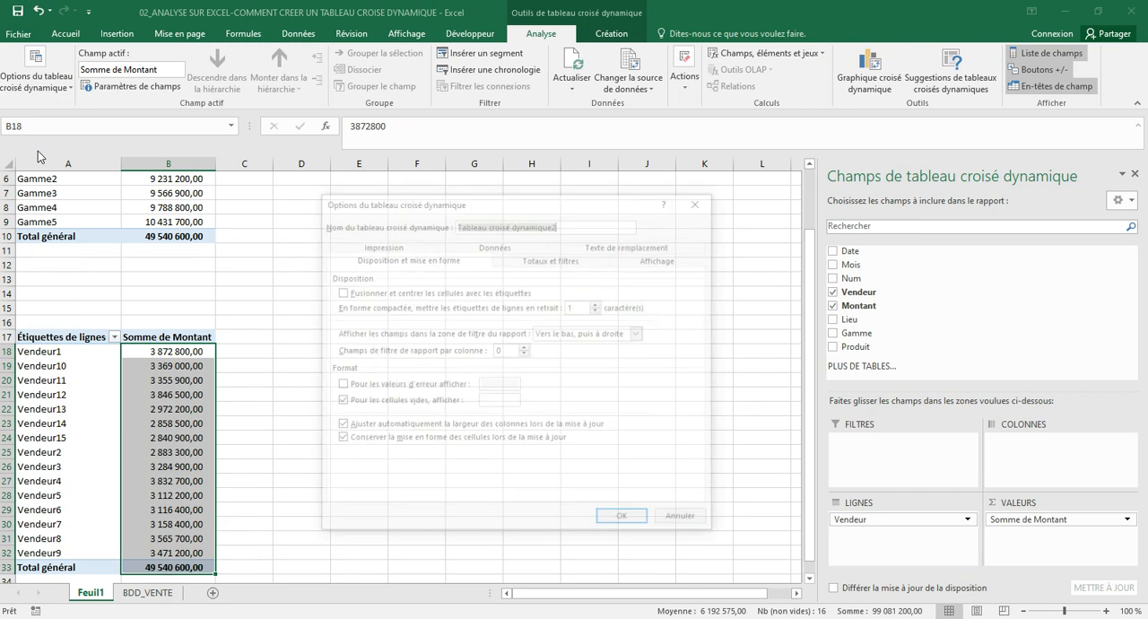
left_click(642, 259)
left_click(345, 367)
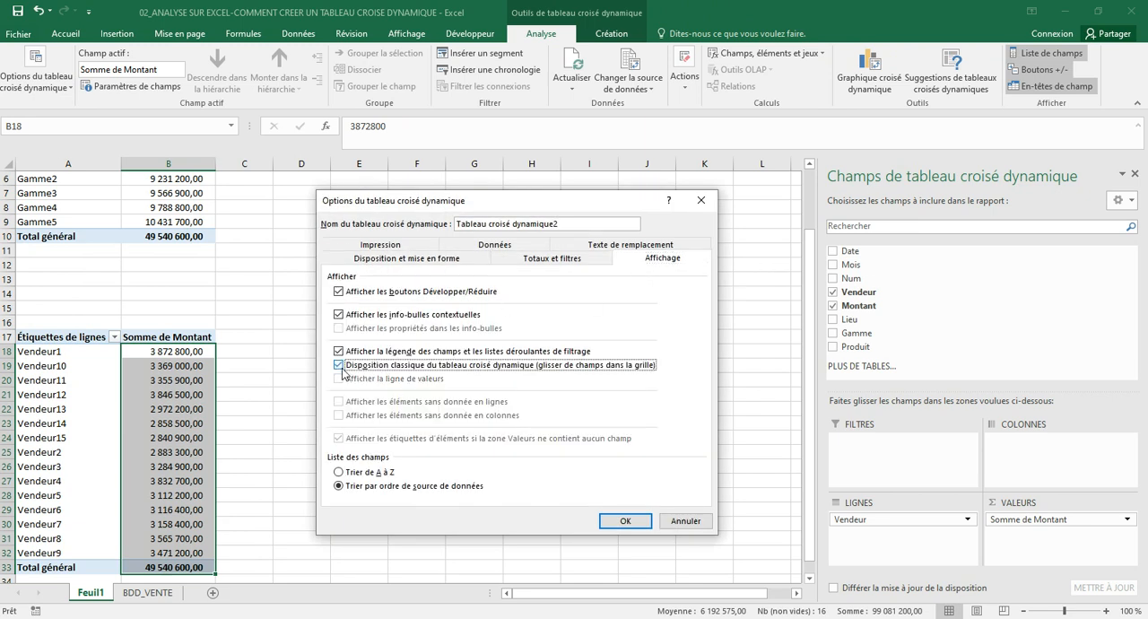
left_click(619, 520)
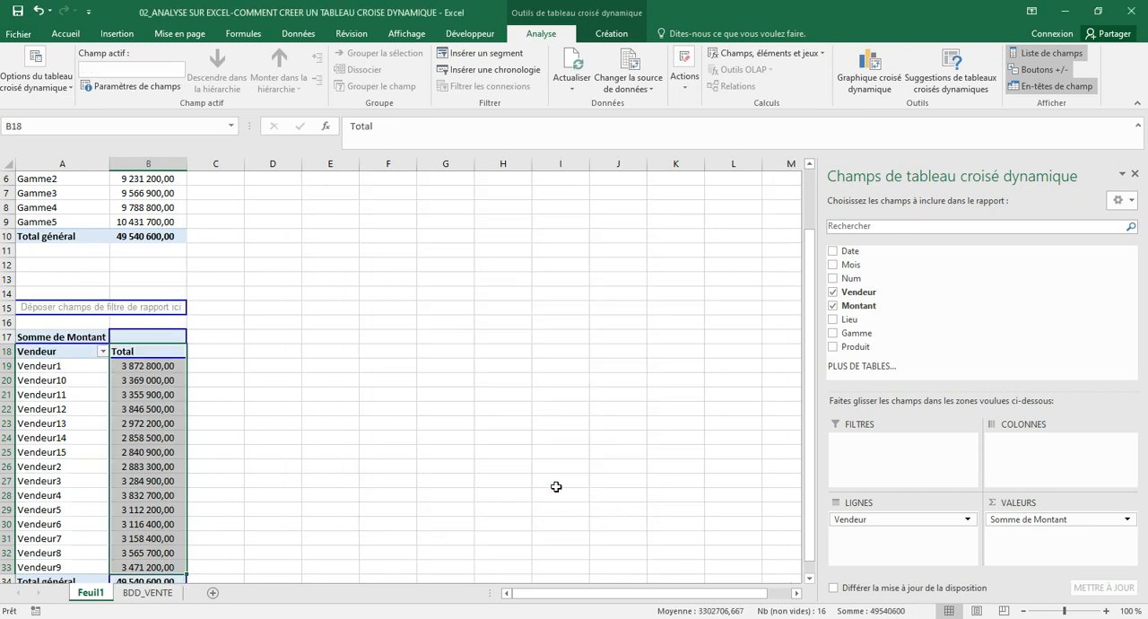
left_click(252, 297)
Review the totals by Vendeur and by Gamme in the two pivot tables on Feuil1
scroll(297, 363, "down", 3)
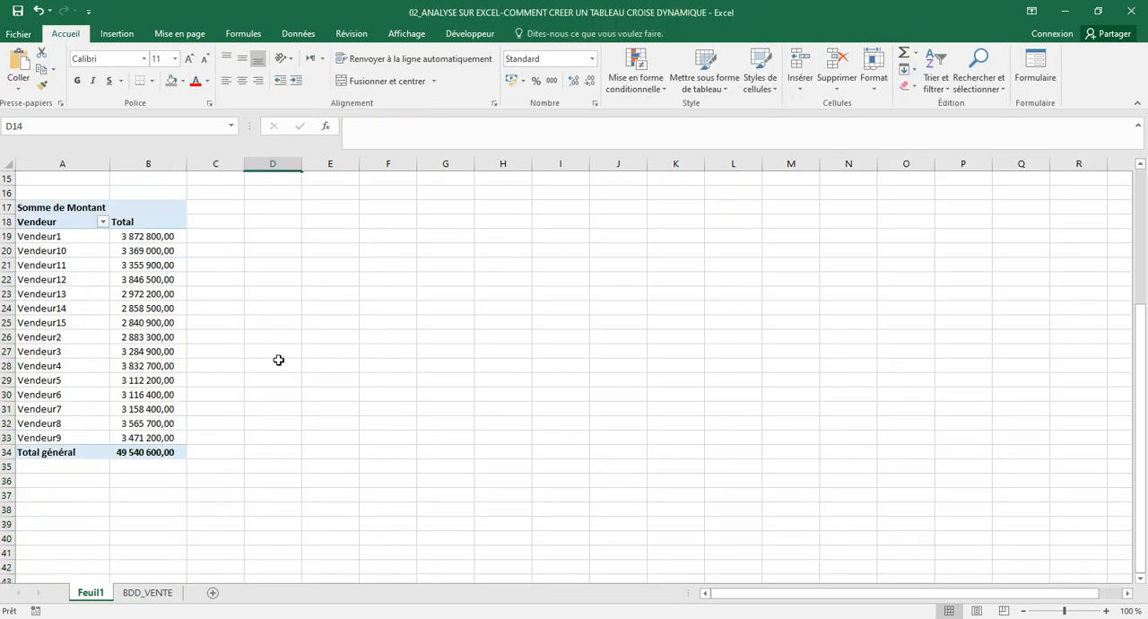
scroll(279, 360, "up", 4)
scroll(276, 357, "up", 1)
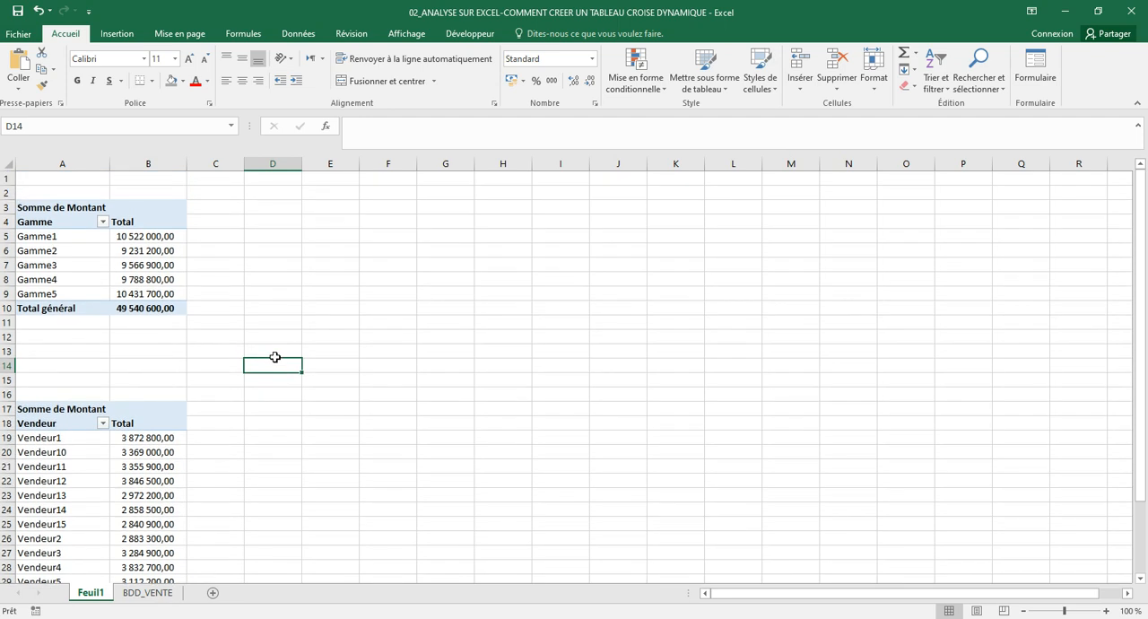
left_click(129, 265)
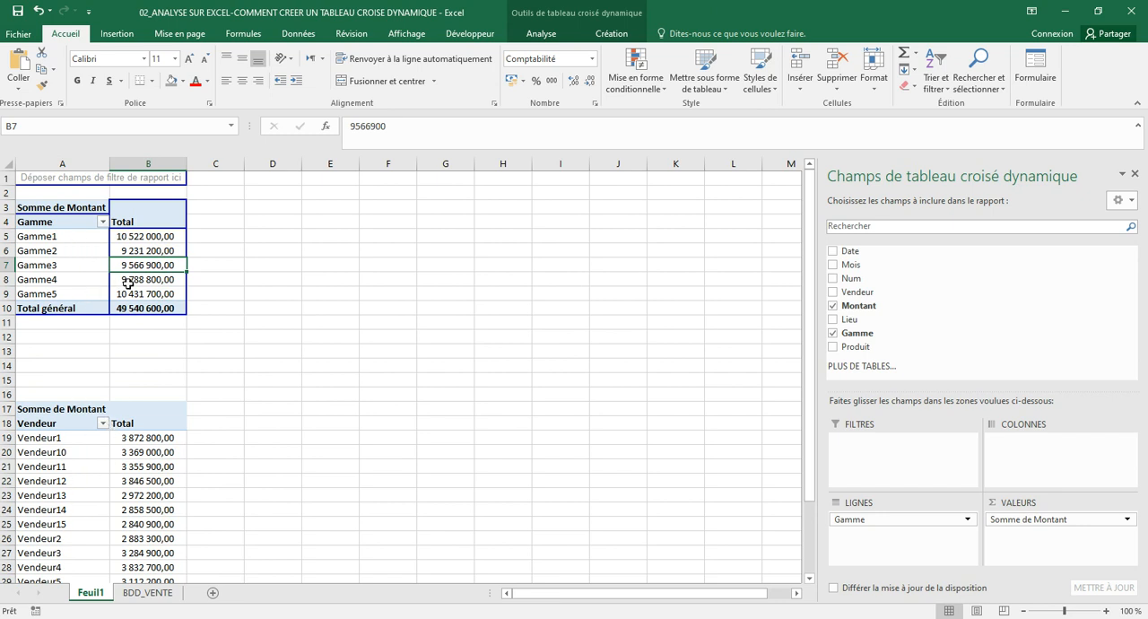
mouse_move(128, 283)
left_click(106, 455)
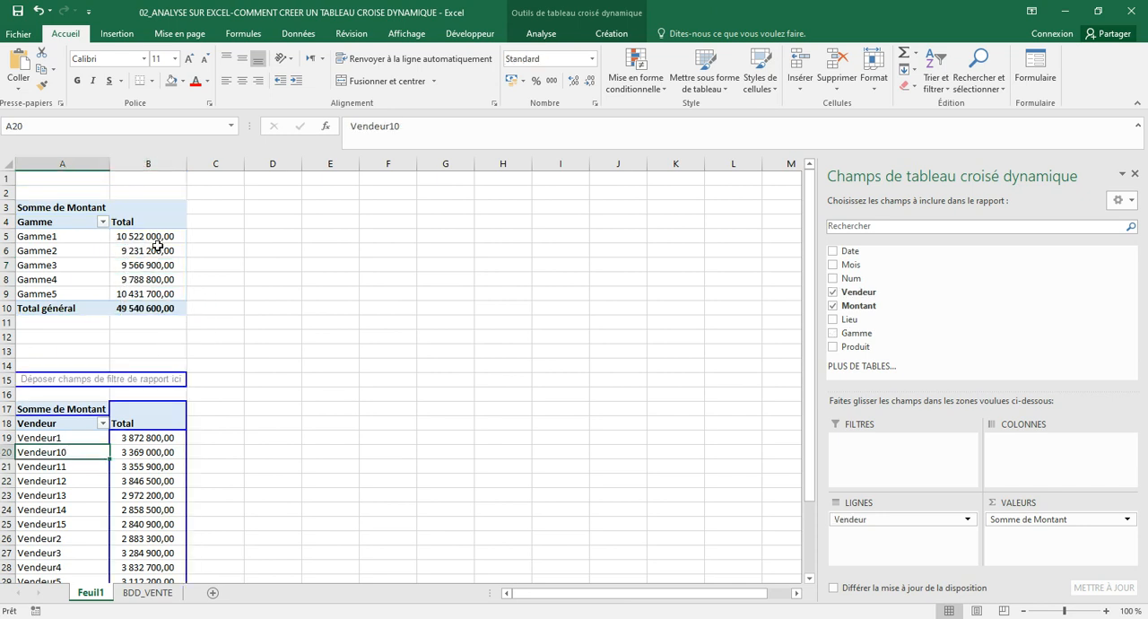
Sort the Gamme pivot table in descending order by Somme de Montant
mouse_move(157, 251)
left_click(96, 254)
left_click(103, 224)
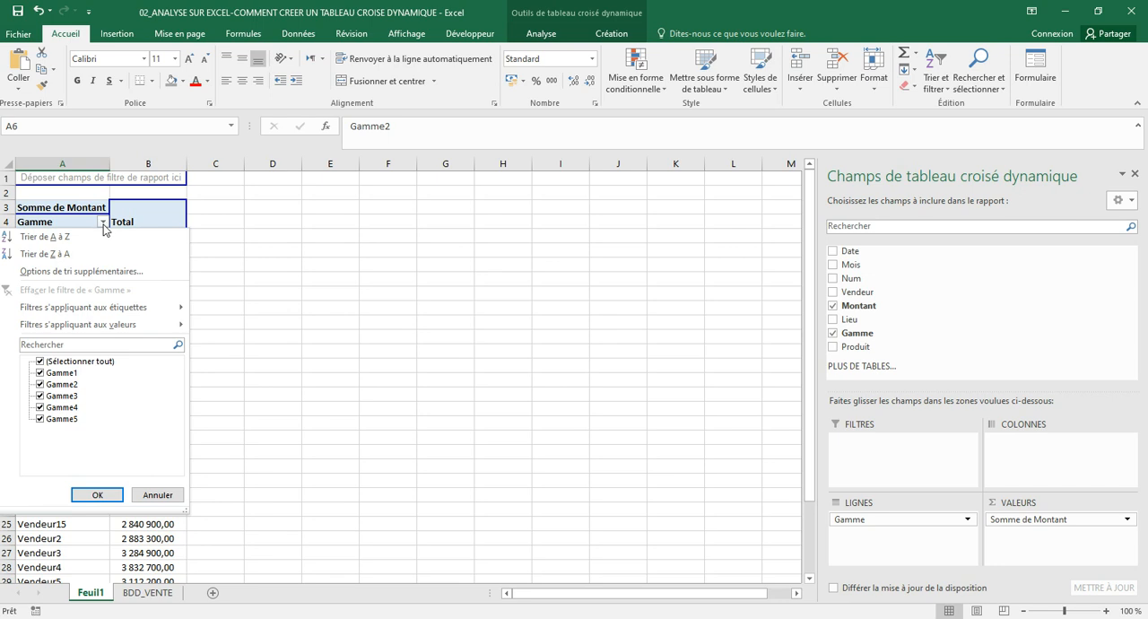
left_click(86, 271)
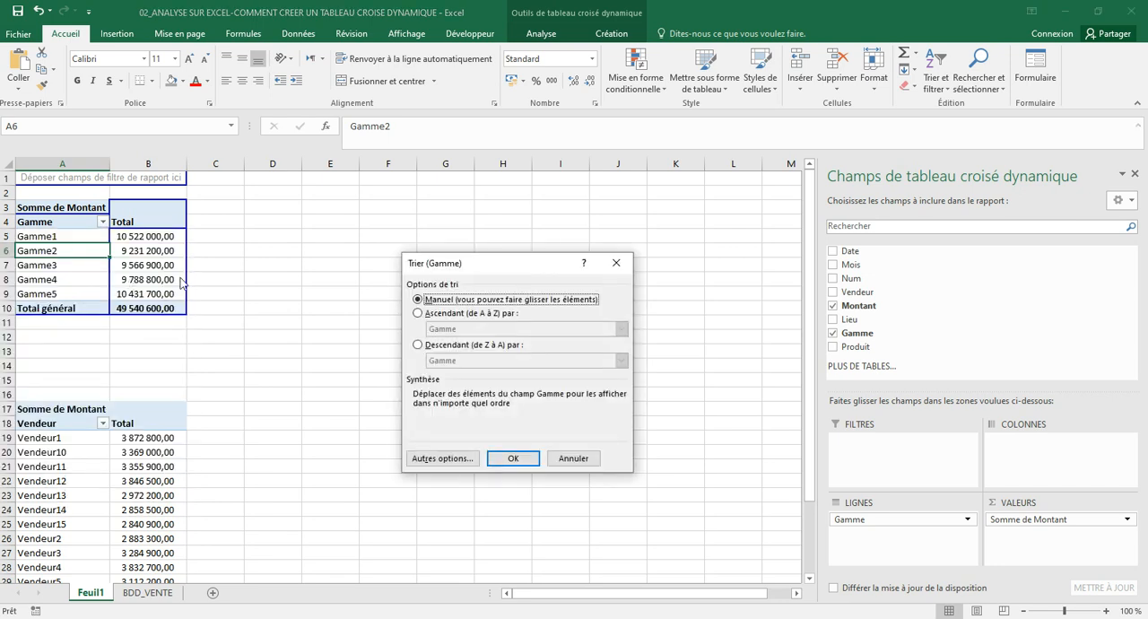
left_click(418, 346)
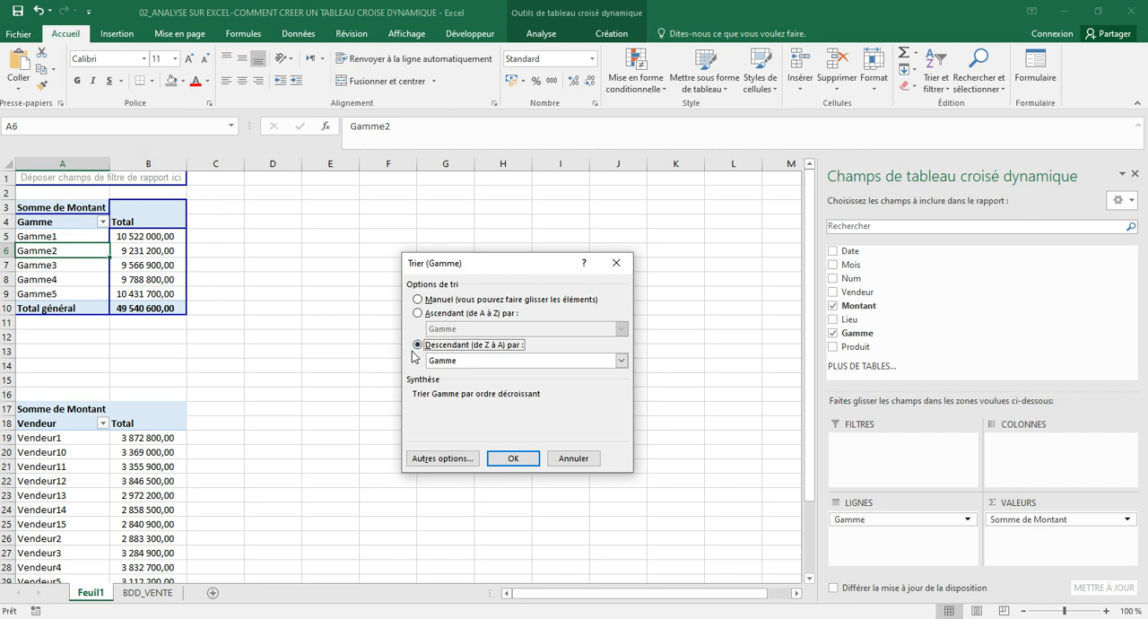
left_click(620, 359)
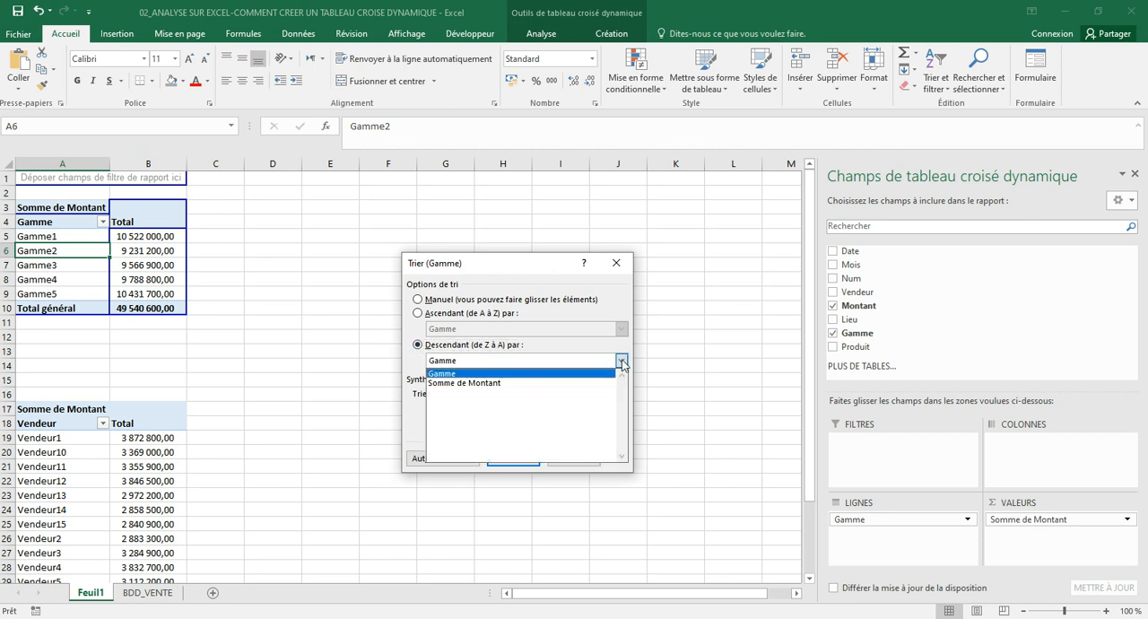
left_click(577, 383)
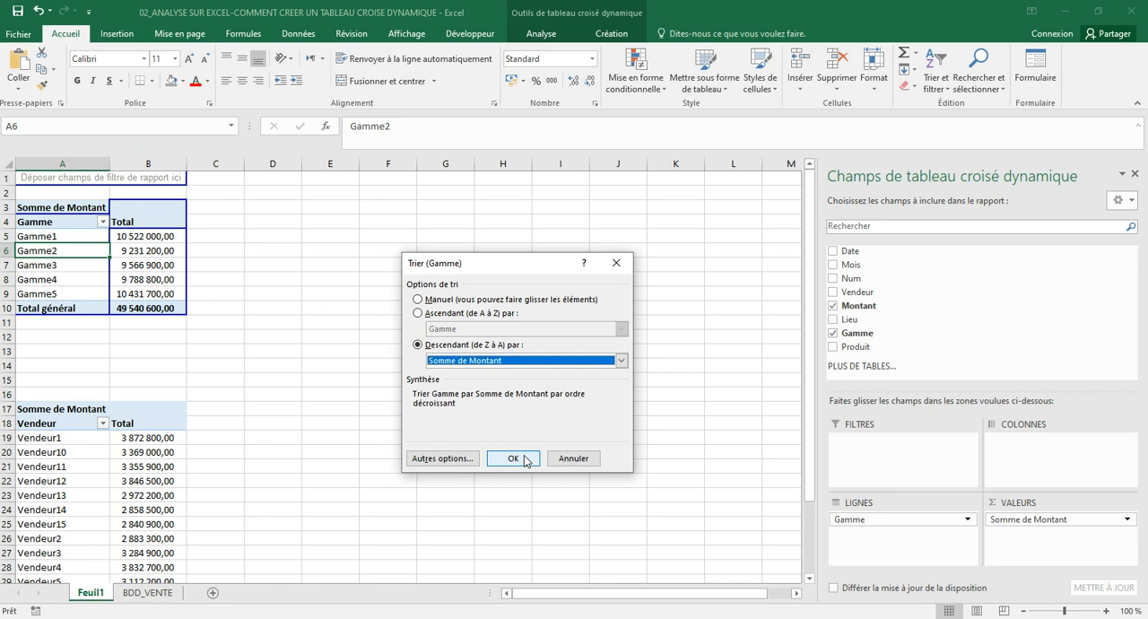
left_click(524, 456)
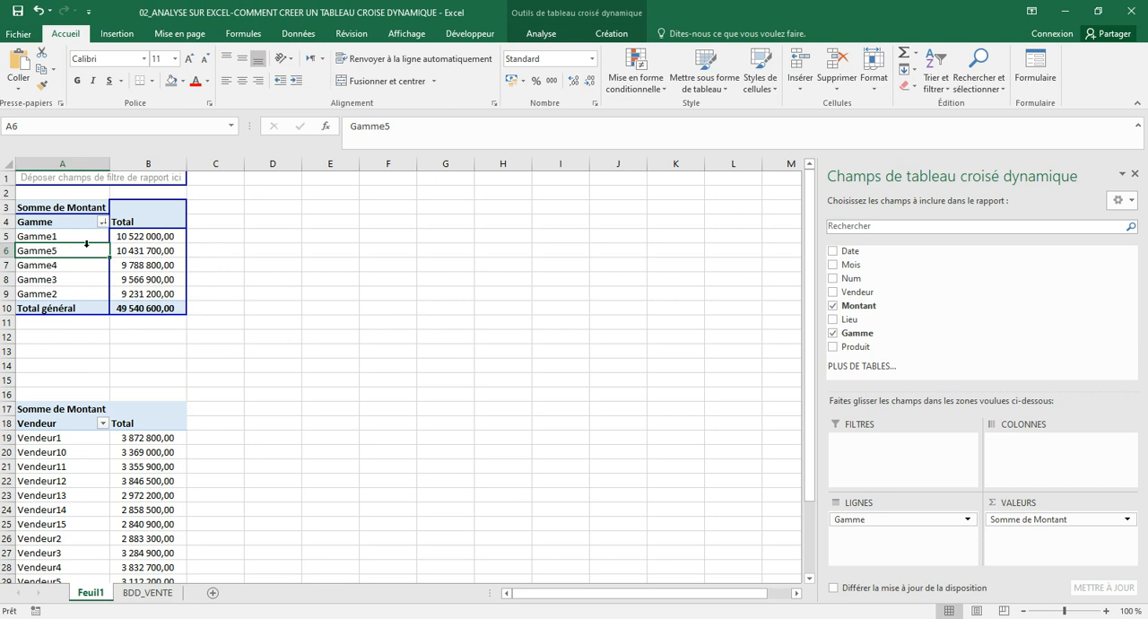
Sort the Vendeur pivot table in descending order by Somme de Montant
left_click(96, 482)
left_click(102, 439)
left_click(103, 424)
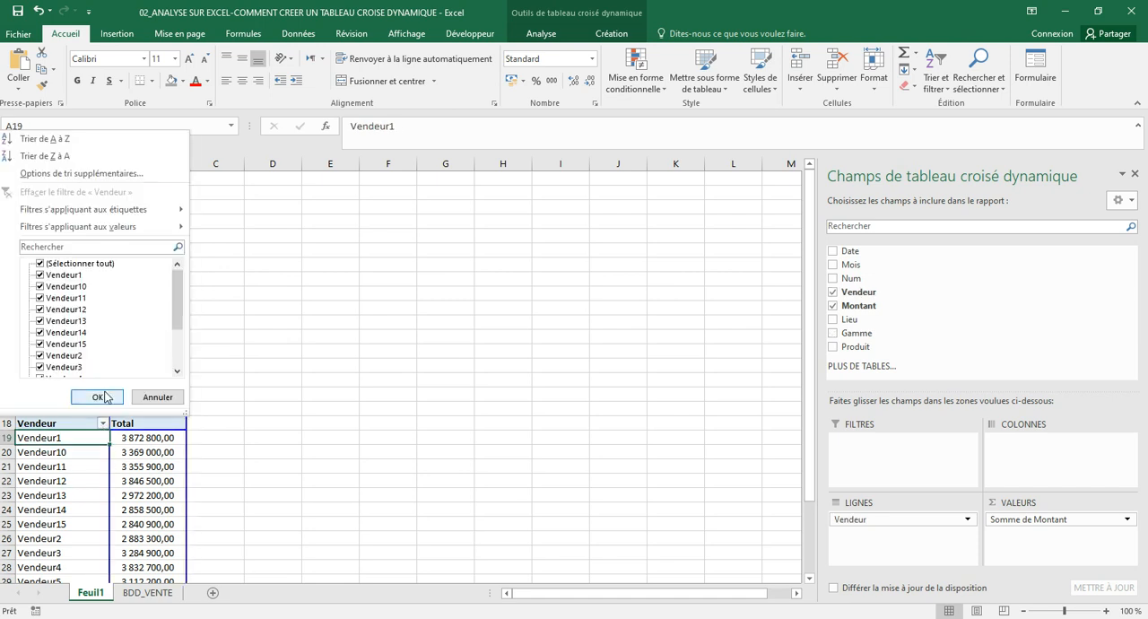
left_click(127, 175)
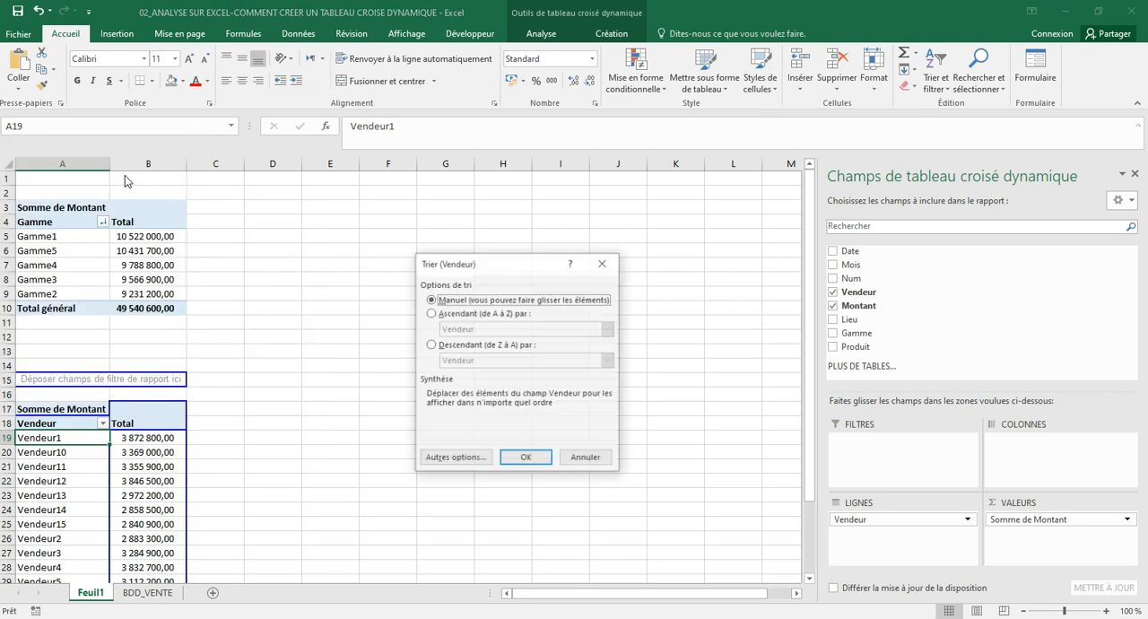
left_click(432, 346)
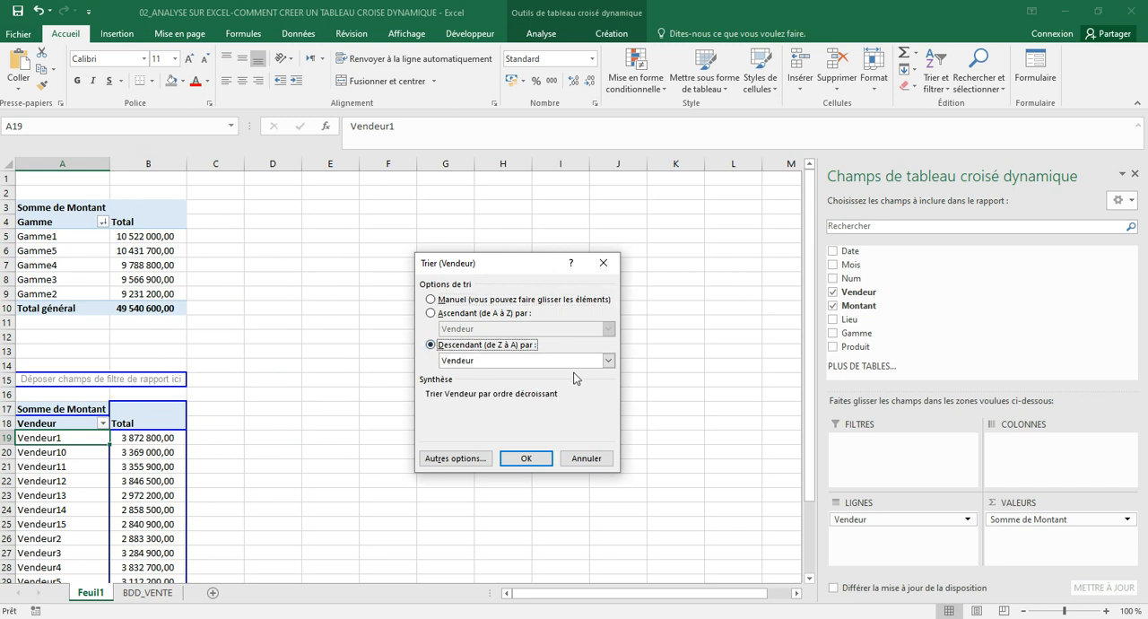
left_click(608, 359)
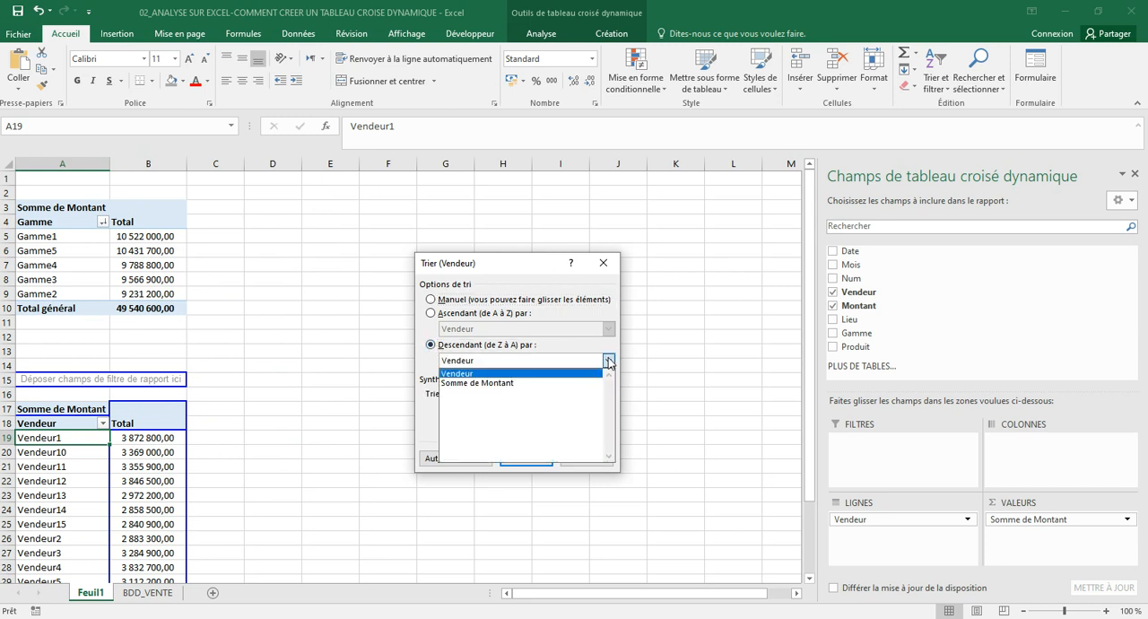
left_click(541, 383)
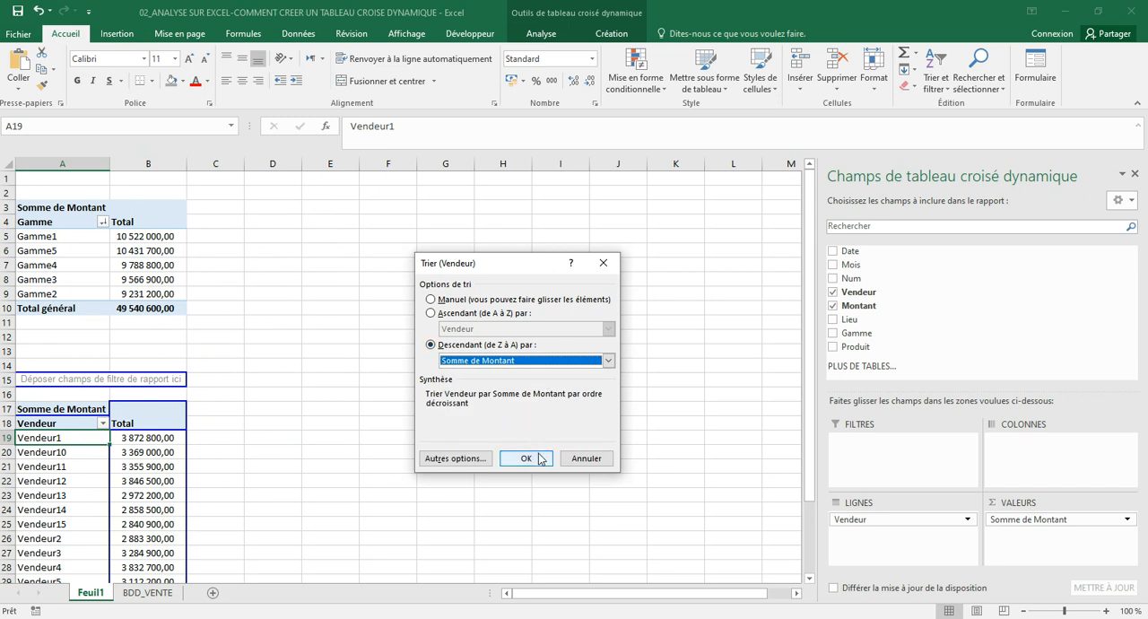
left_click(529, 455)
Review the ranking of sellers by total Montant in the sorted Vendeur pivot table
scroll(133, 460, "down", 2)
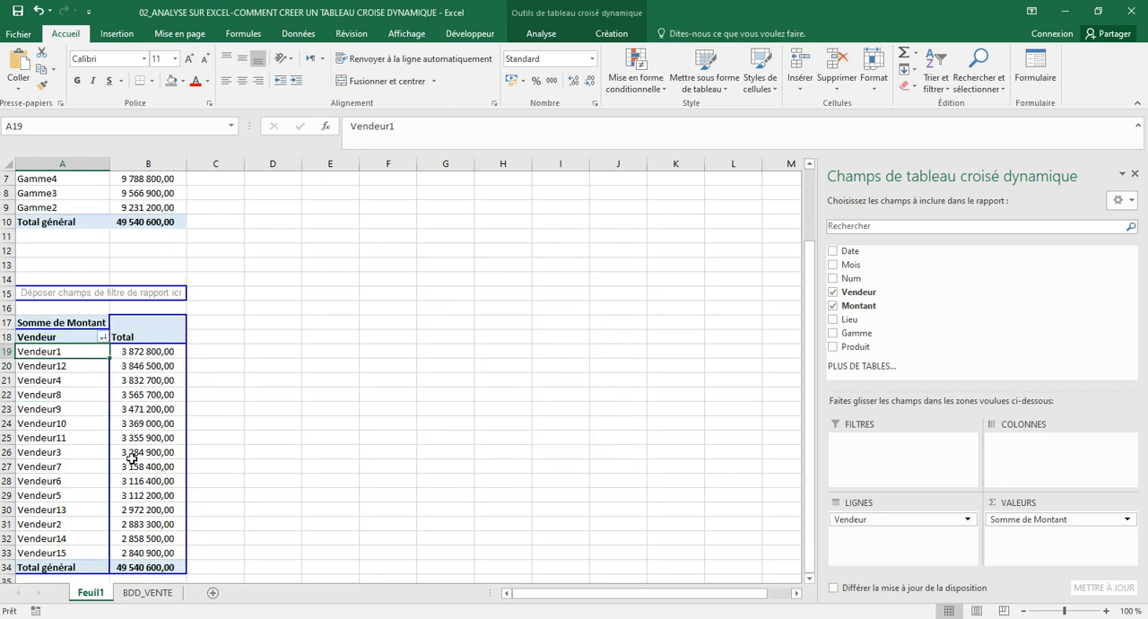
left_click(149, 377)
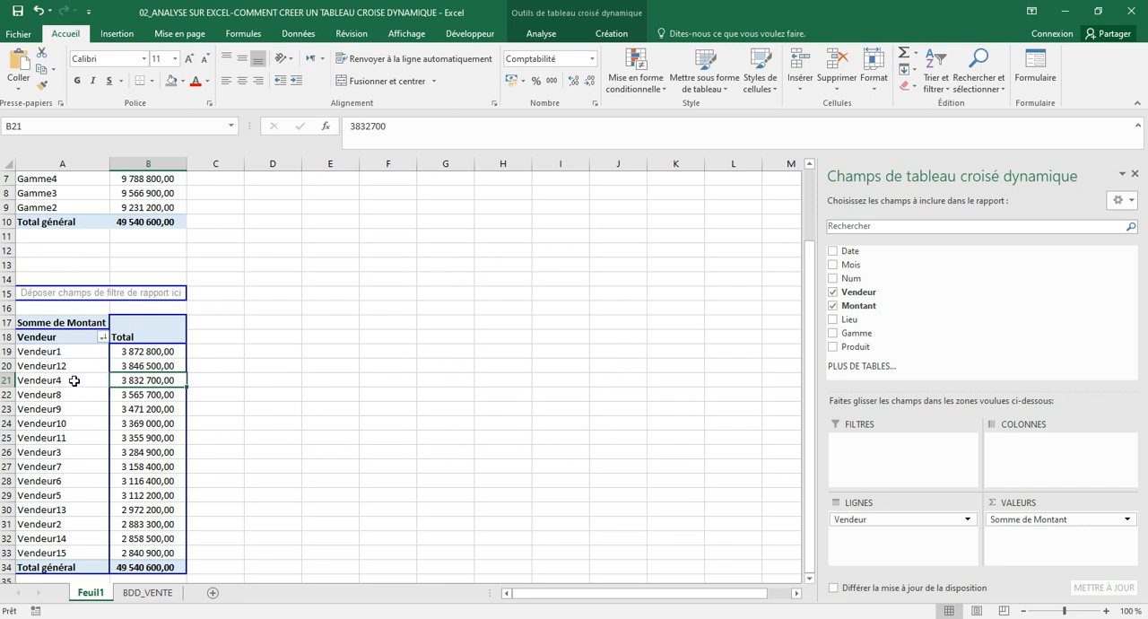
left_click(295, 309)
left_click(146, 293)
left_click(148, 392)
scroll(183, 401, "up", 2)
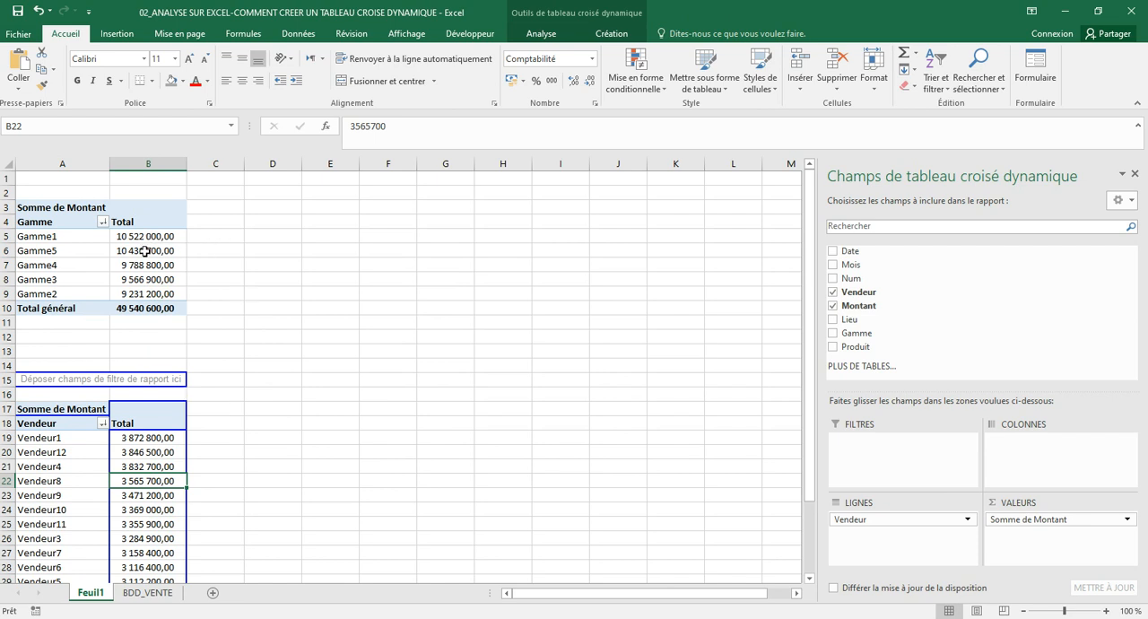
Add Lieu as the column field and Vendeur as the report filter of the Gamme pivot table
mouse_move(144, 251)
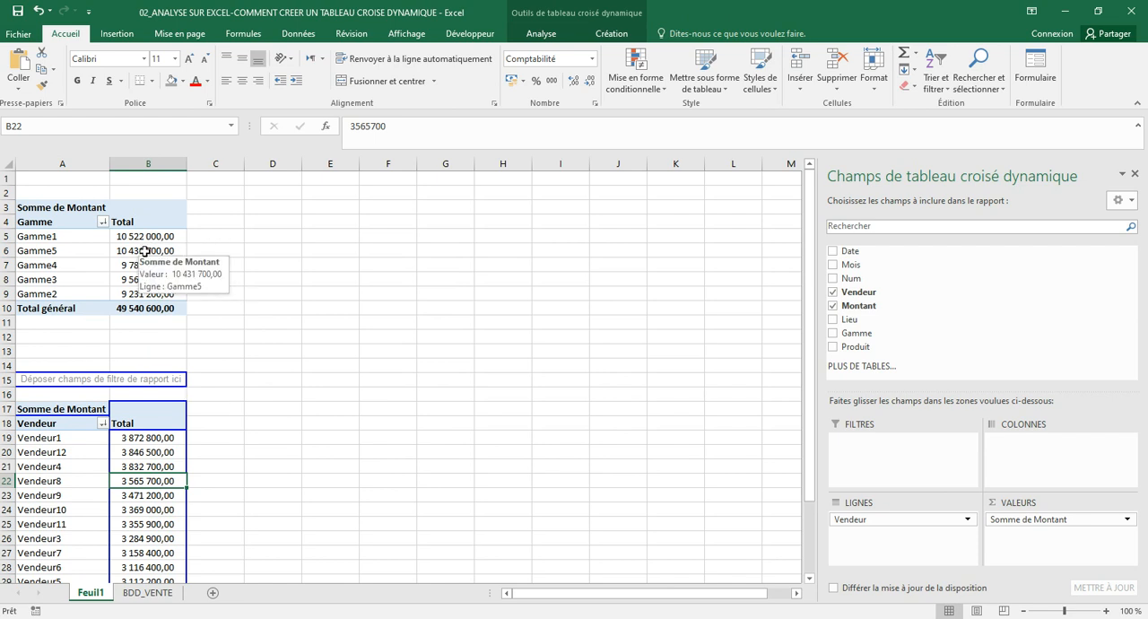
left_click(145, 251)
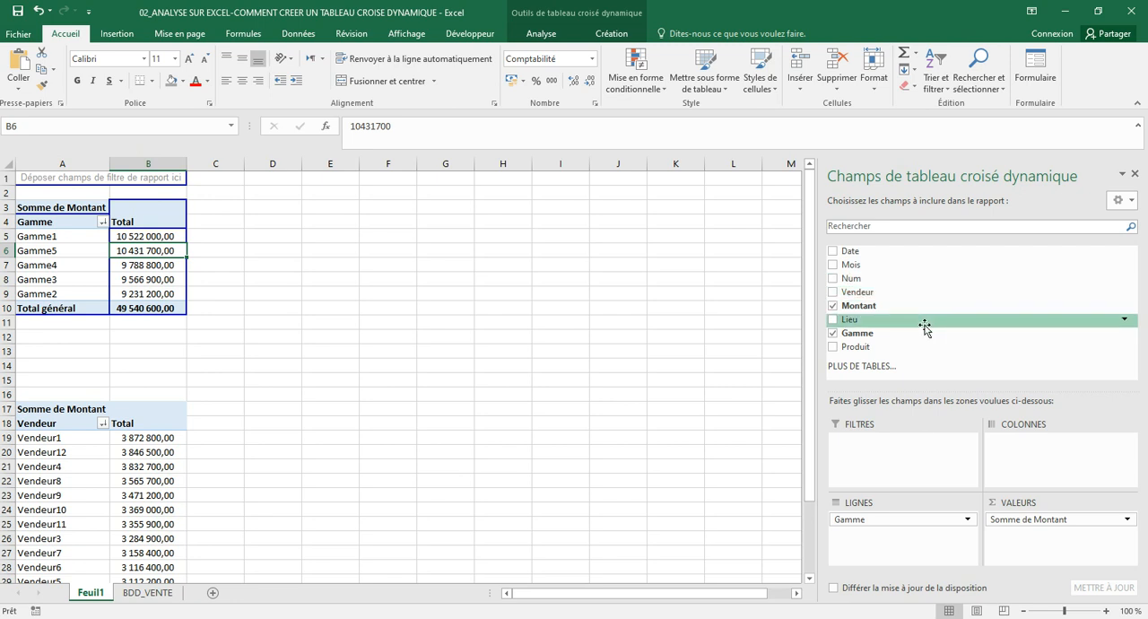
left_click_drag(925, 325, 1042, 455)
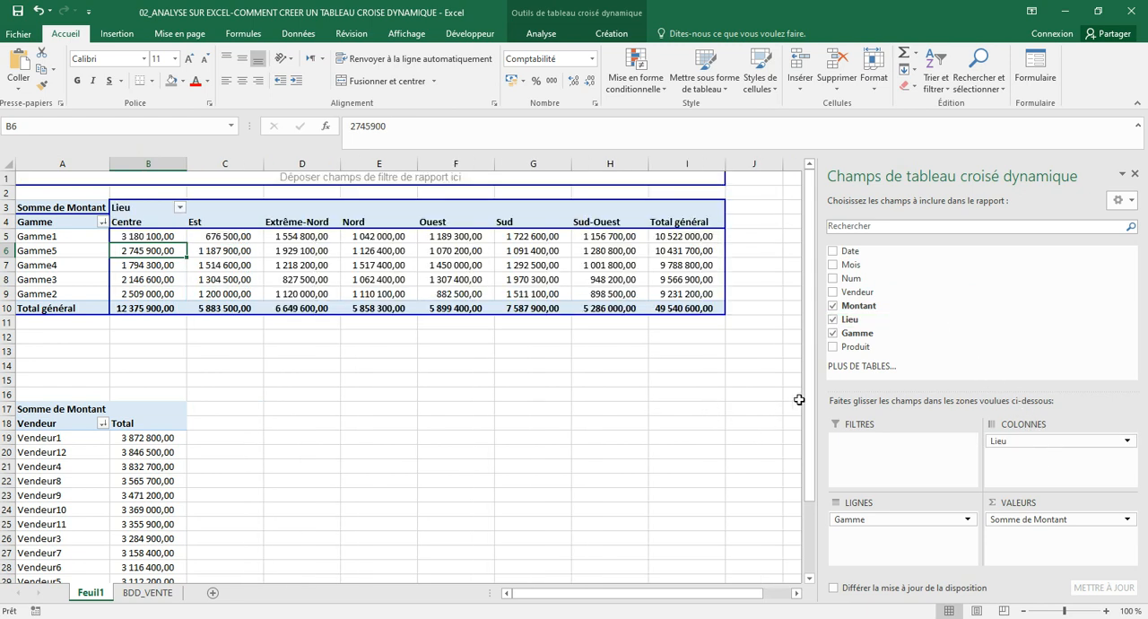
left_click_drag(886, 292, 893, 442)
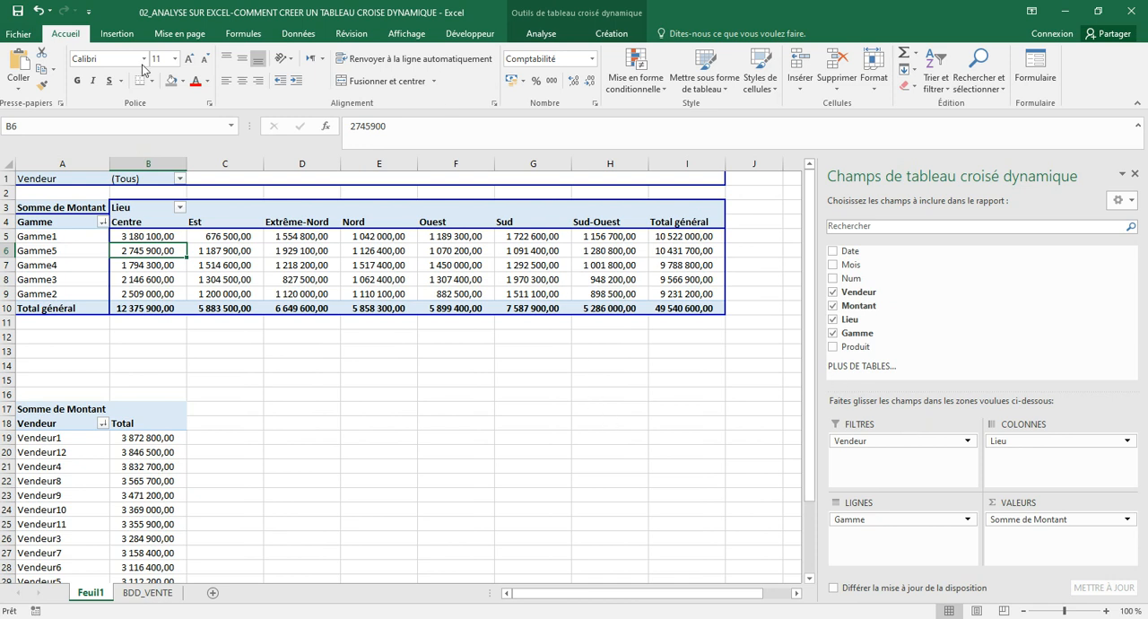
Examine the amounts by Gamme and Lieu and the sellers offered by the Vendeur report filter
left_click(150, 223)
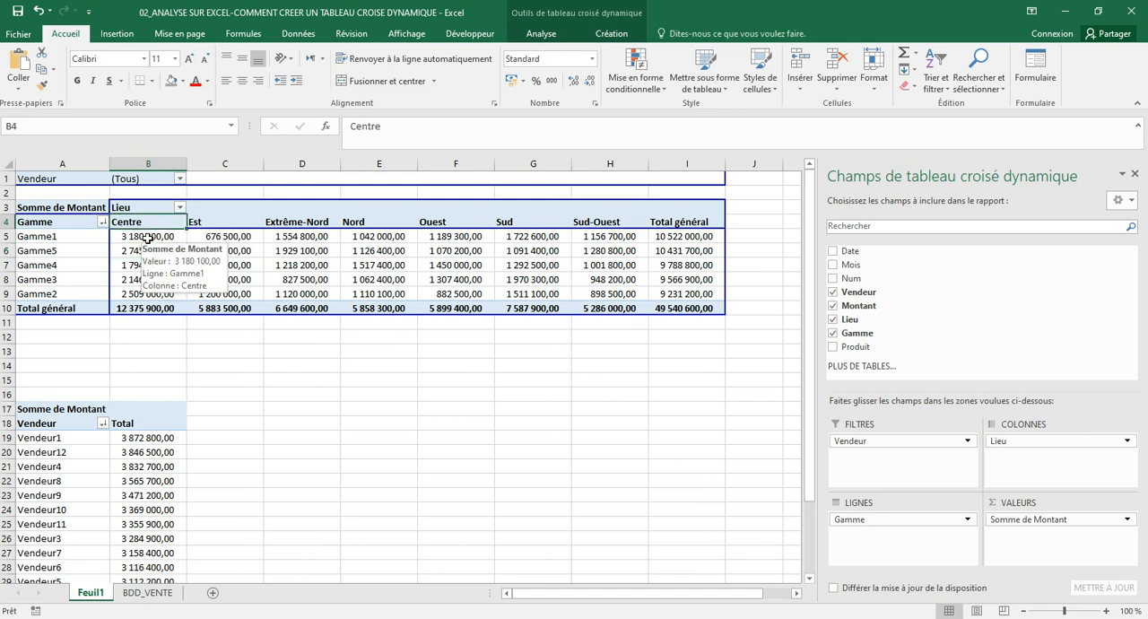
left_click(147, 237)
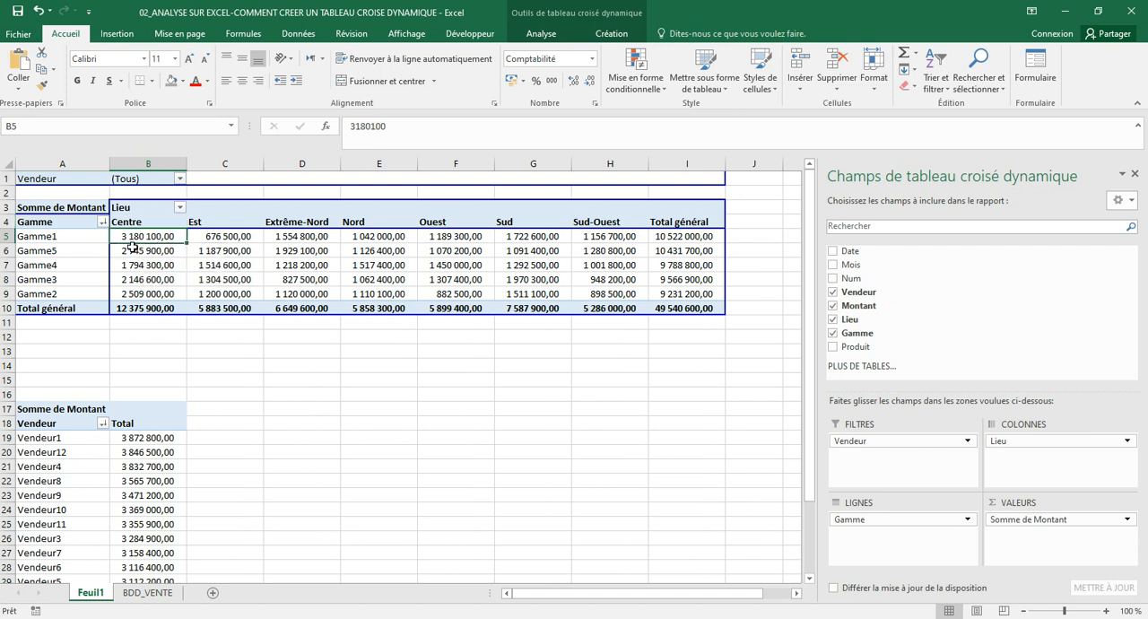
mouse_move(140, 246)
left_click(91, 238)
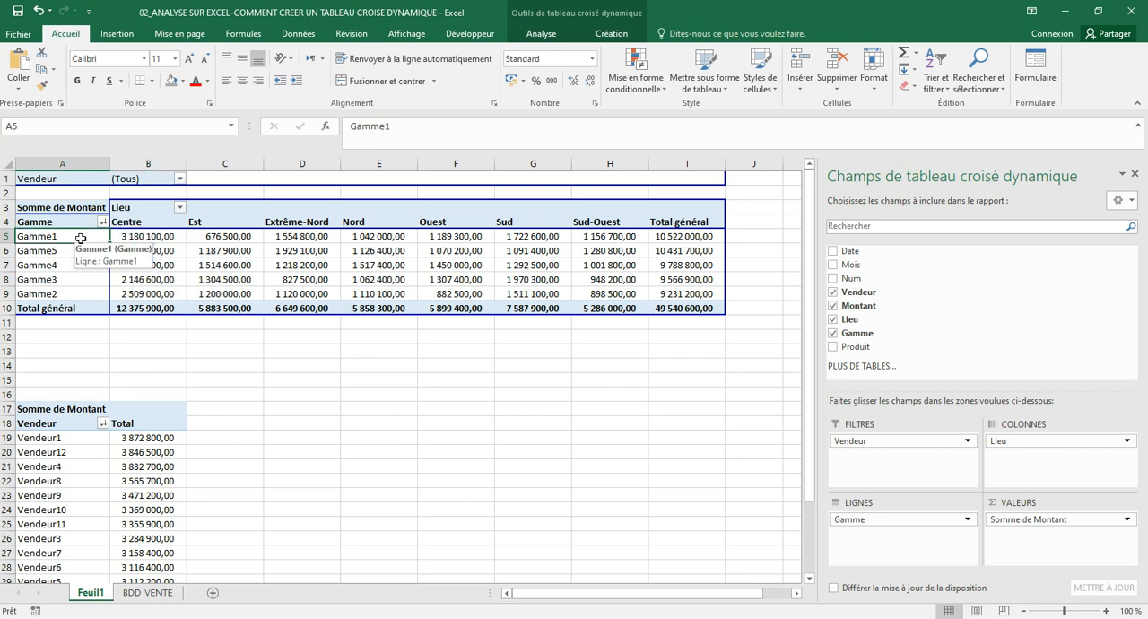
left_click(133, 236)
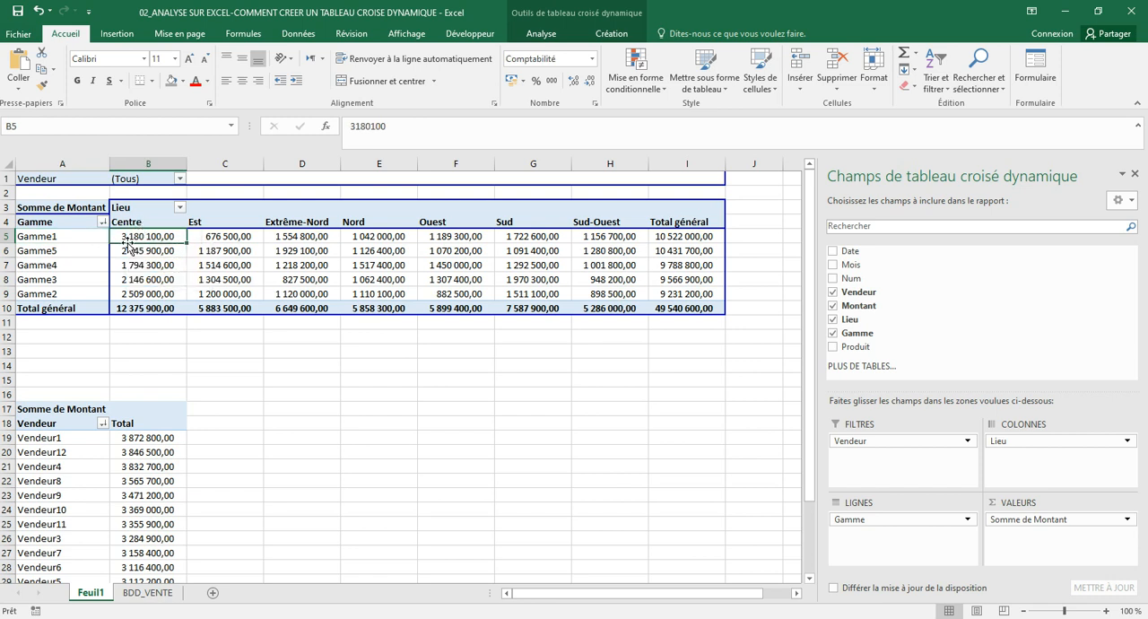
left_click(180, 178)
left_click_drag(174, 229, 168, 280)
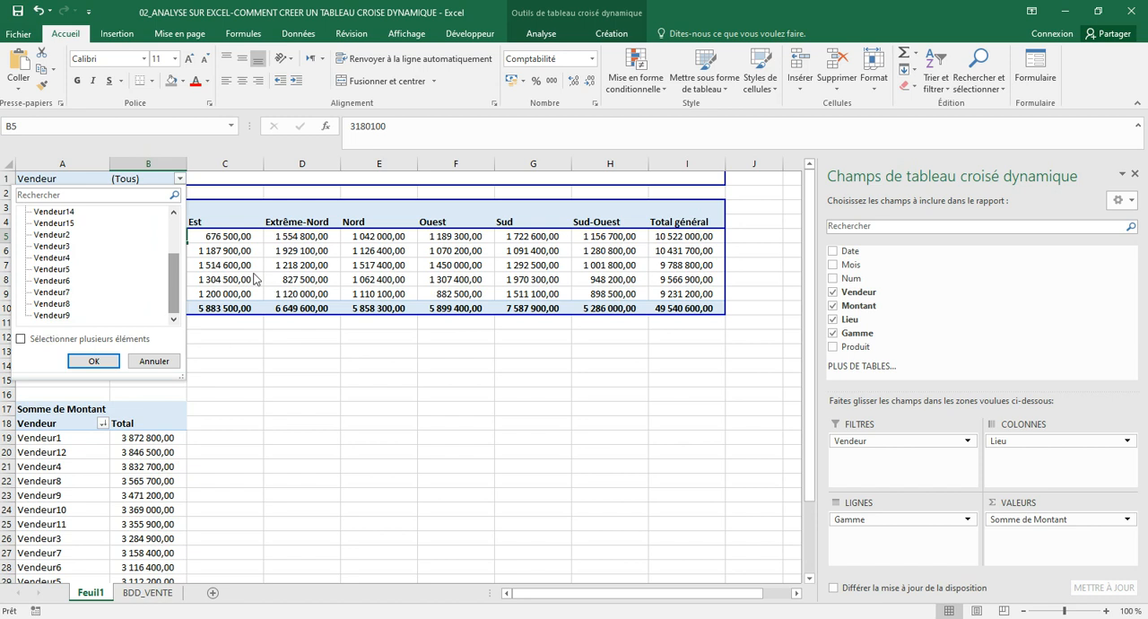
left_click(322, 335)
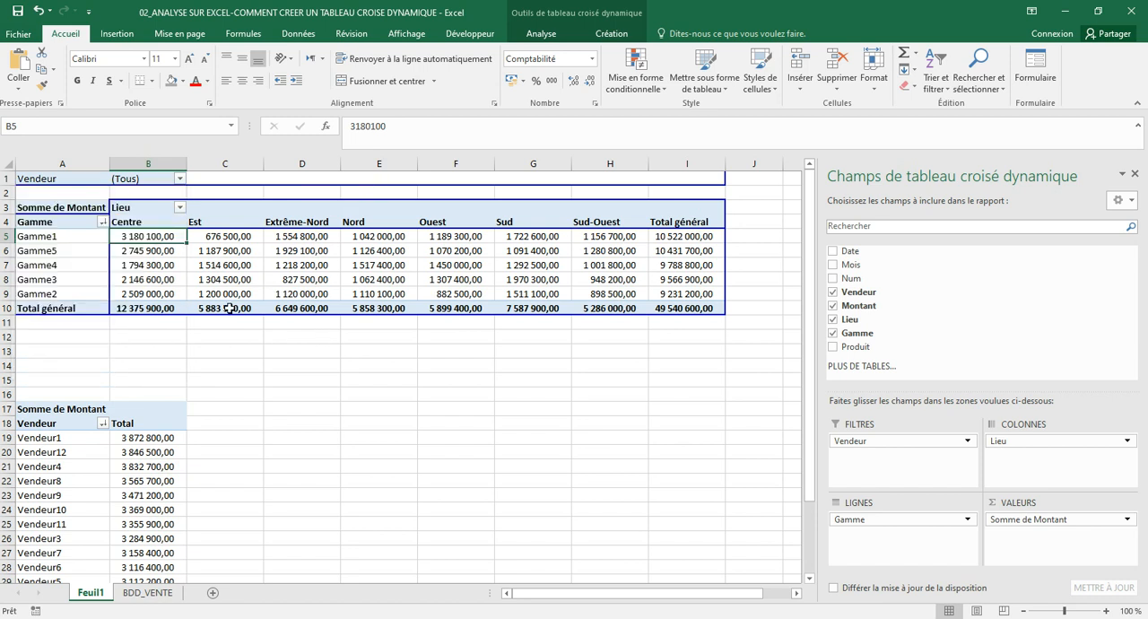
left_click(319, 249)
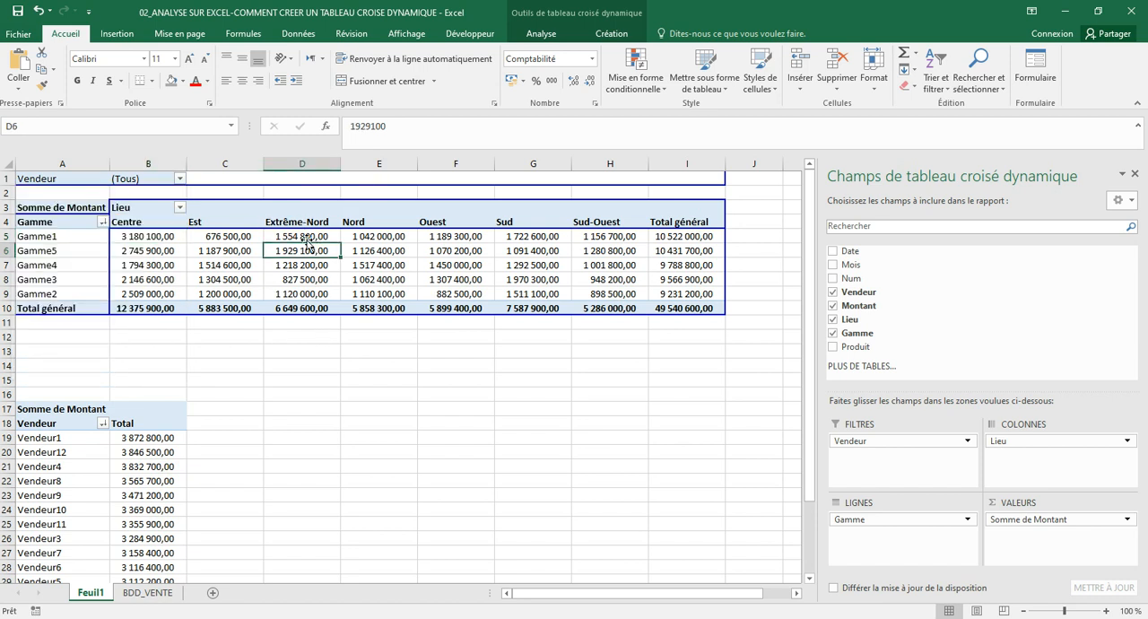
left_click(240, 228)
left_click(378, 228)
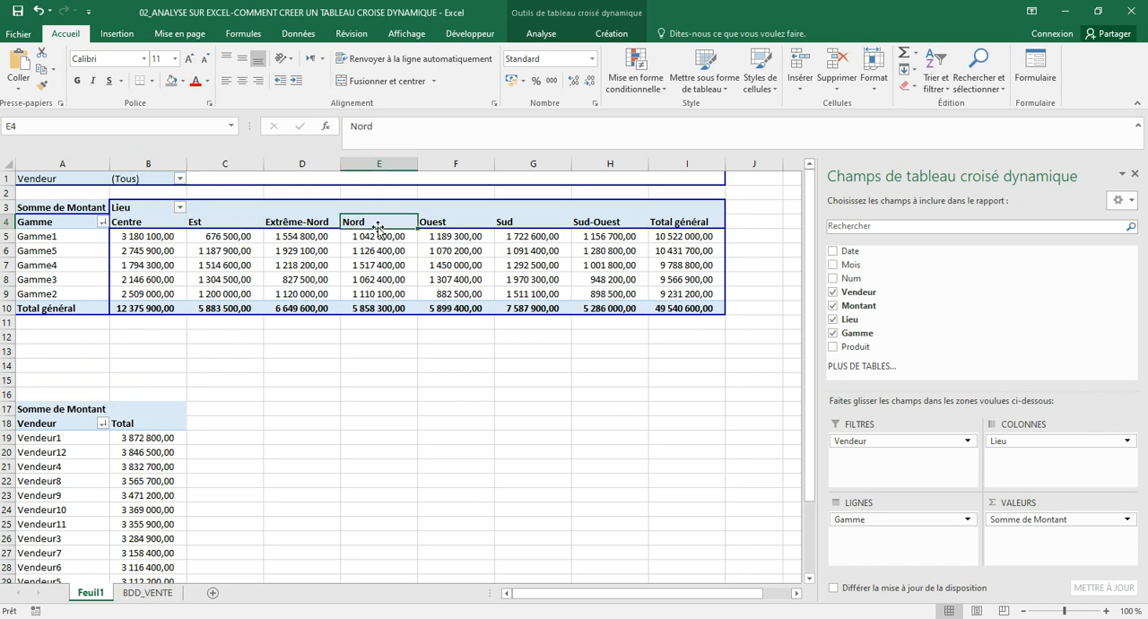
left_click(510, 226)
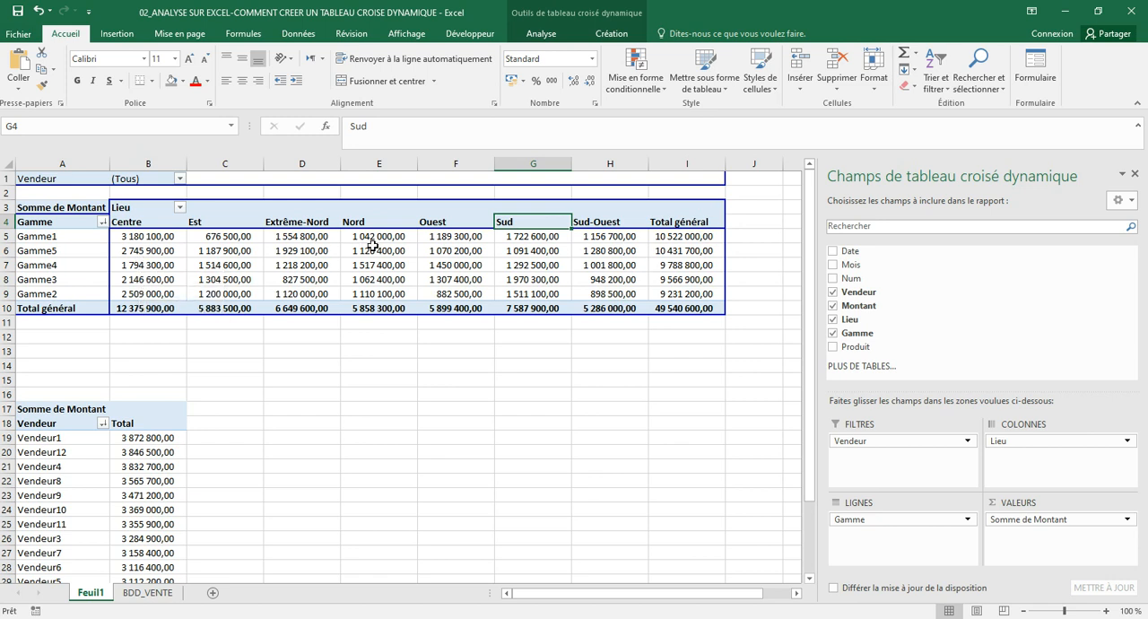
left_click(524, 279)
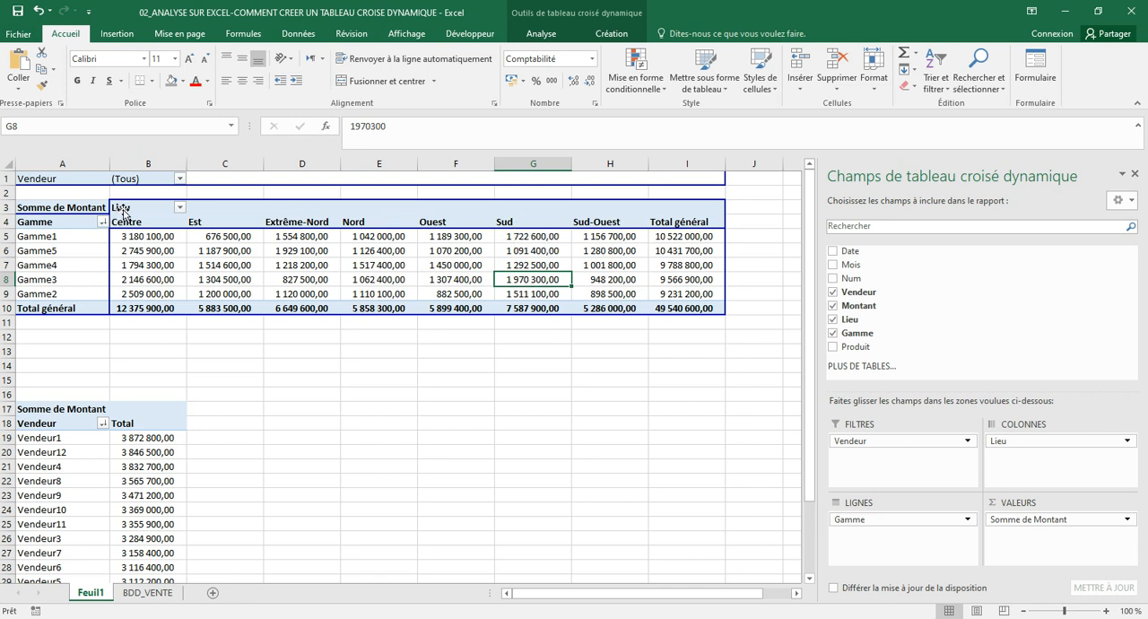
Filter the Gamme pivot table to Vendeur1 only, with multiple item selection enabled in the Vendeur report filter
left_click(179, 179)
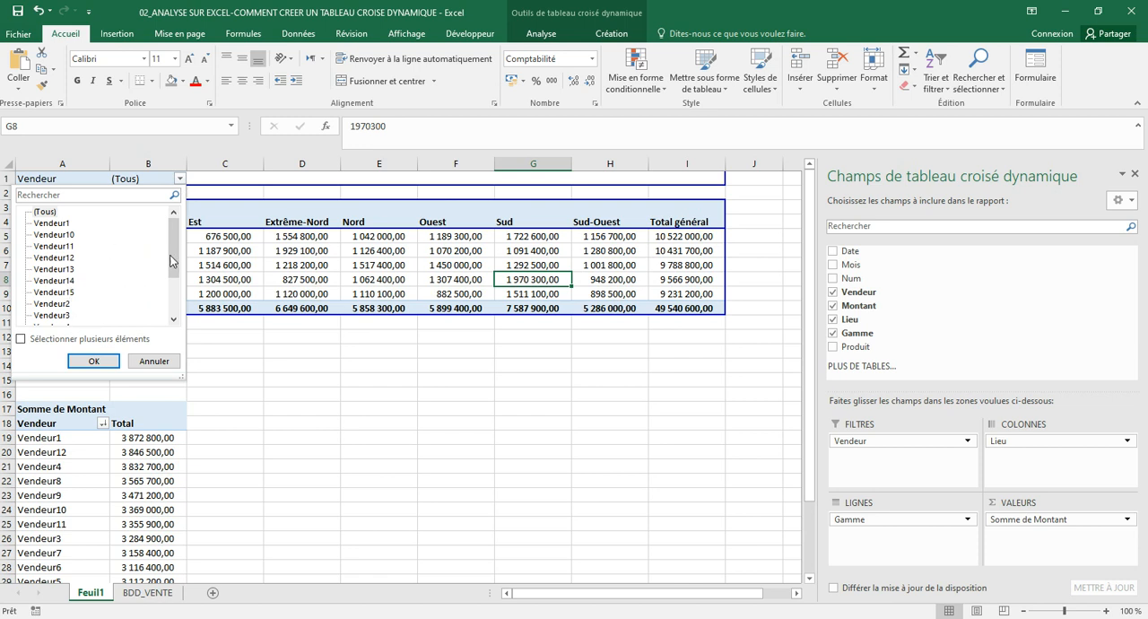
left_click_drag(176, 265, 183, 221)
left_click(23, 339)
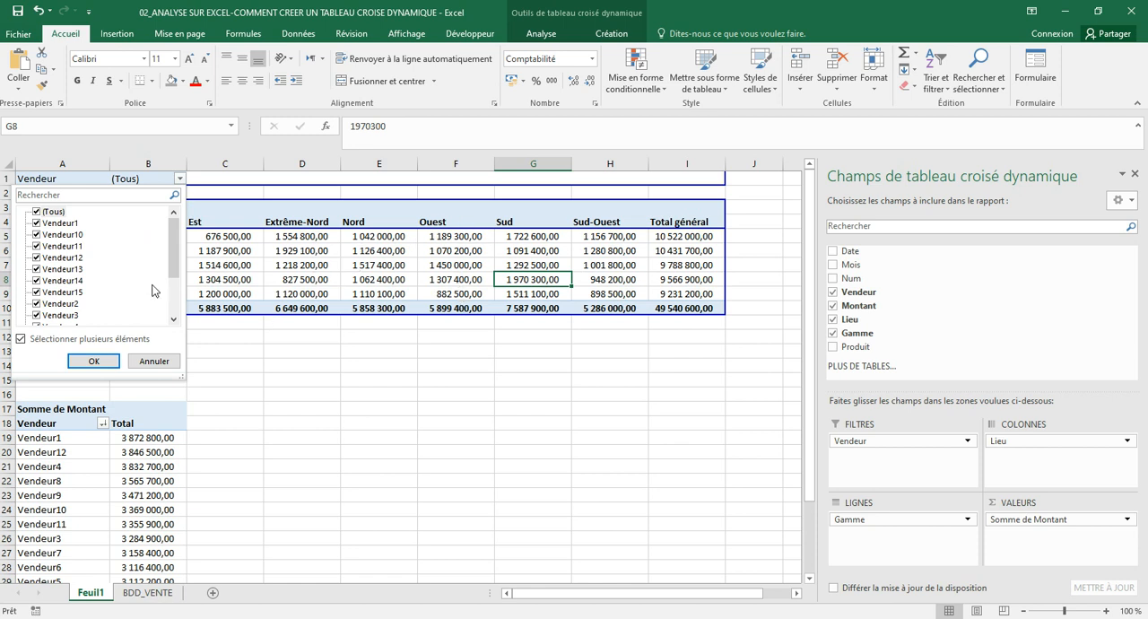
left_click(37, 212)
left_click(37, 223)
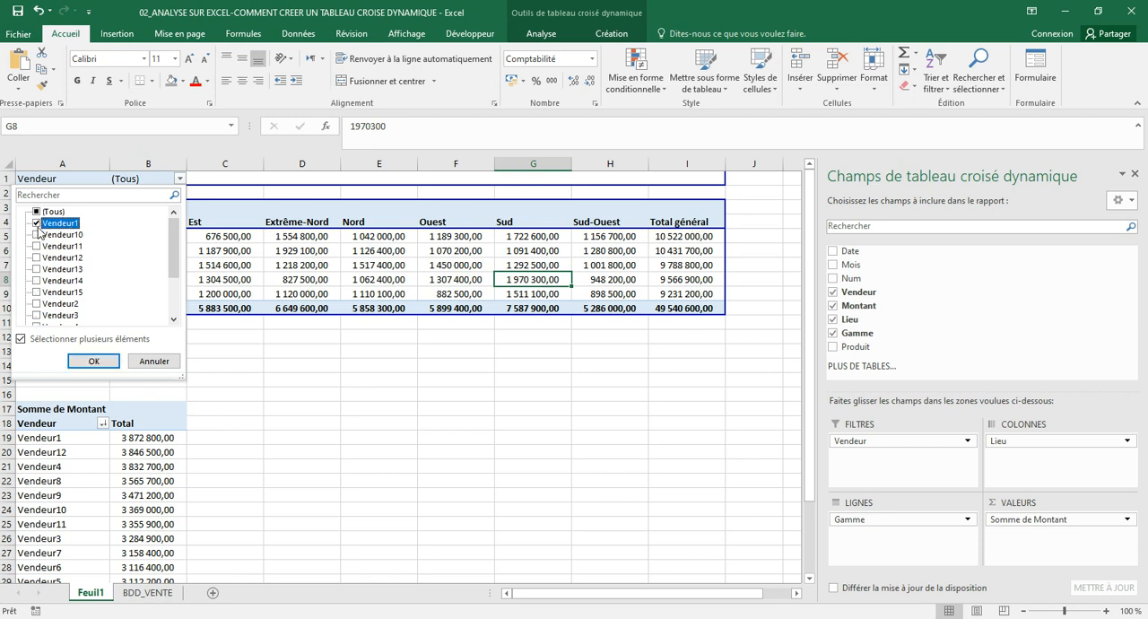
left_click(21, 339)
left_click(22, 339)
left_click(95, 361)
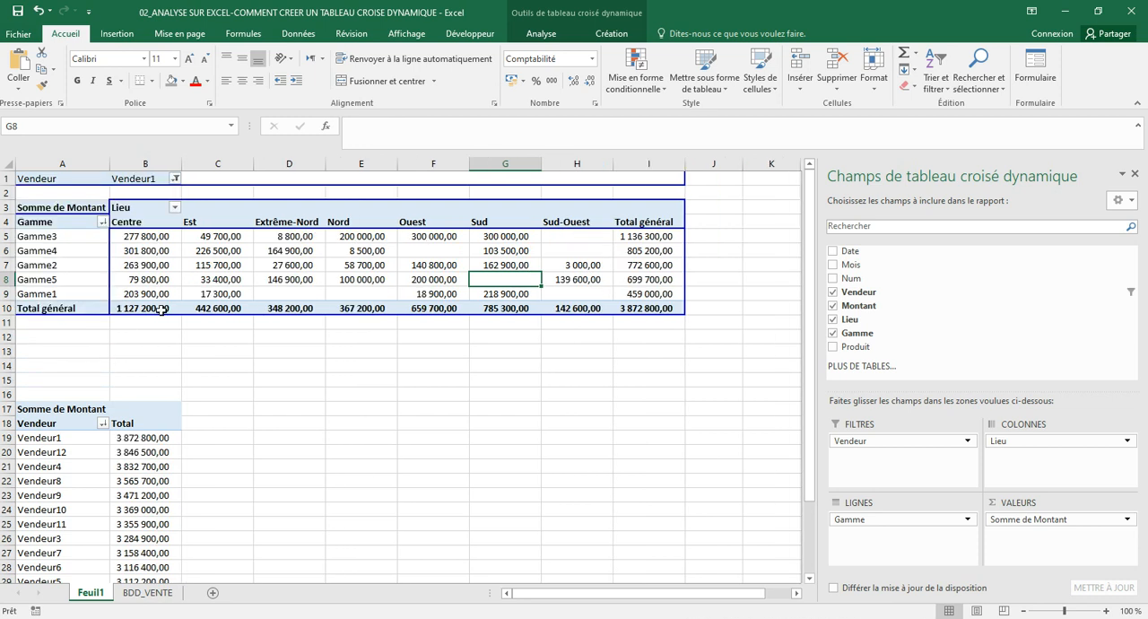
Examine Vendeur1's Gamme3 amount for Ouest in the filtered pivot table
mouse_move(364, 279)
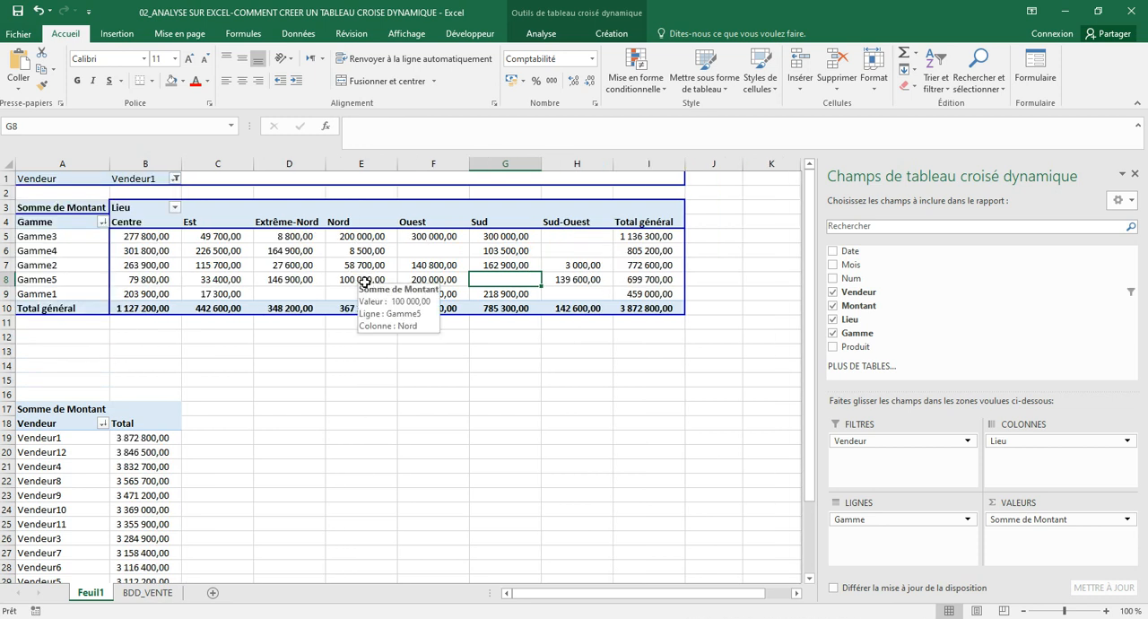
left_click(87, 237)
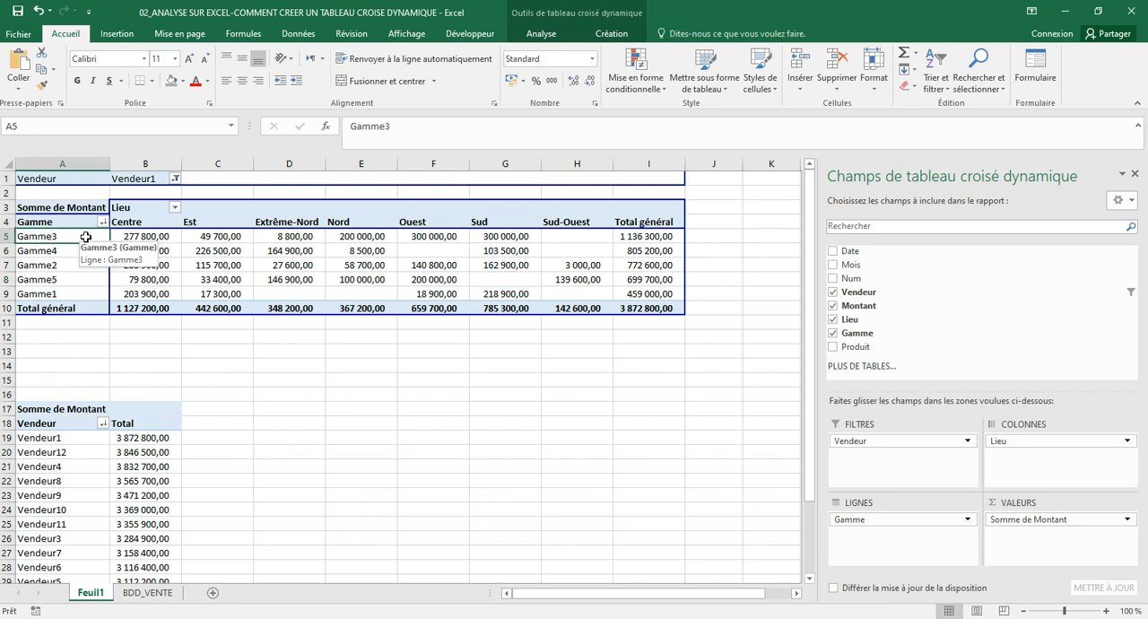
left_click(443, 222)
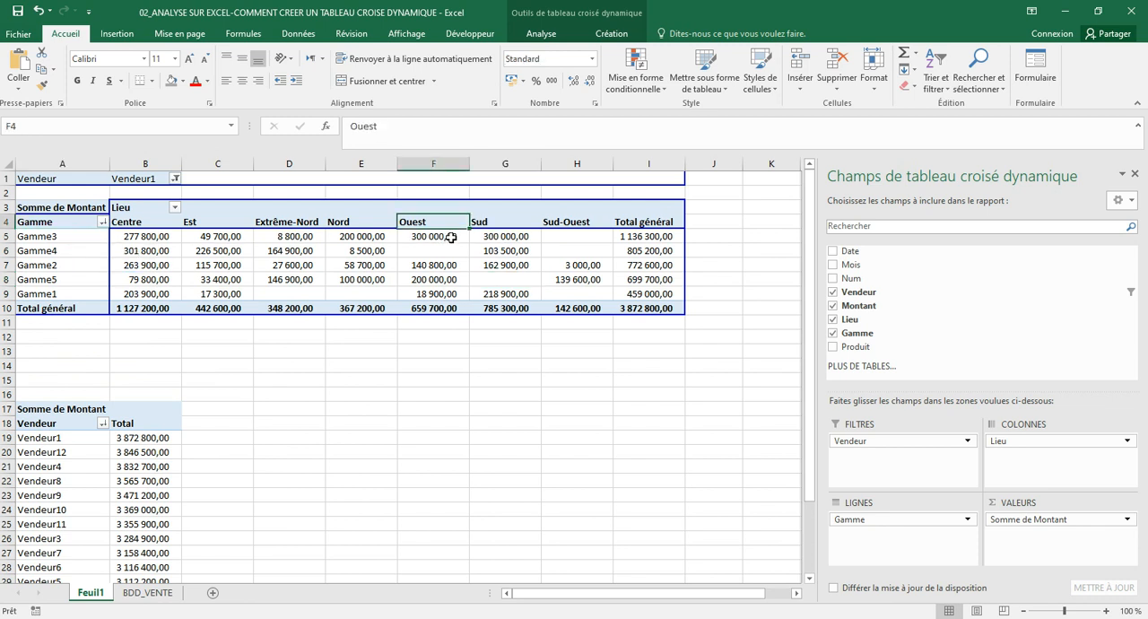
left_click(453, 236)
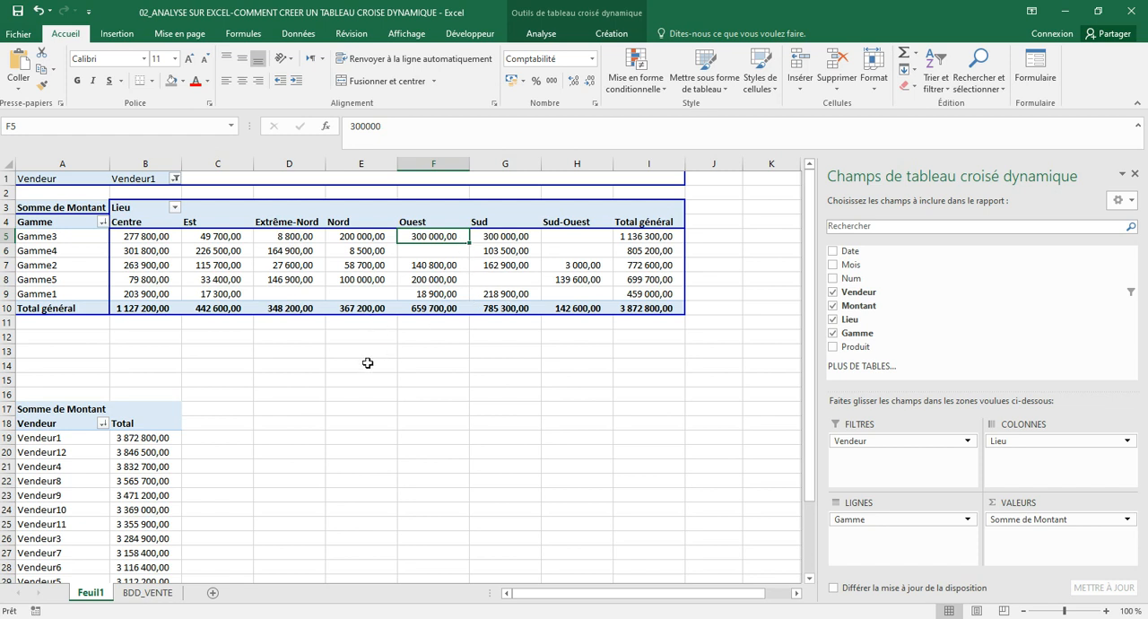
Filter the Vendeur column of the BDD_VENTE sheet to show only Vendeur1
left_click(168, 599)
left_click(464, 279)
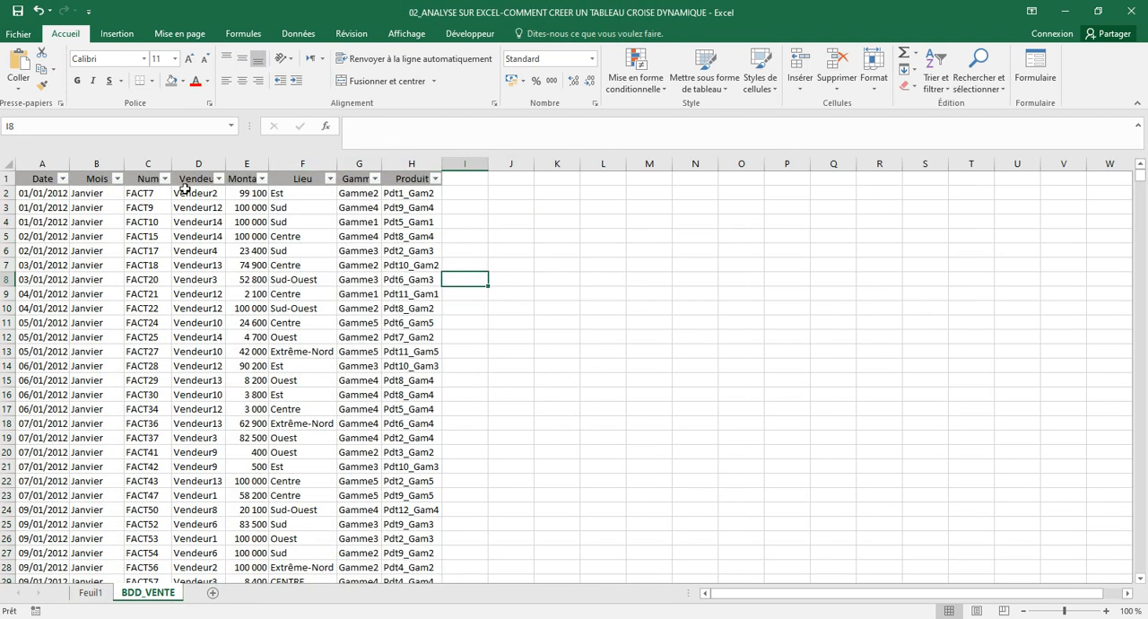
left_click(219, 178)
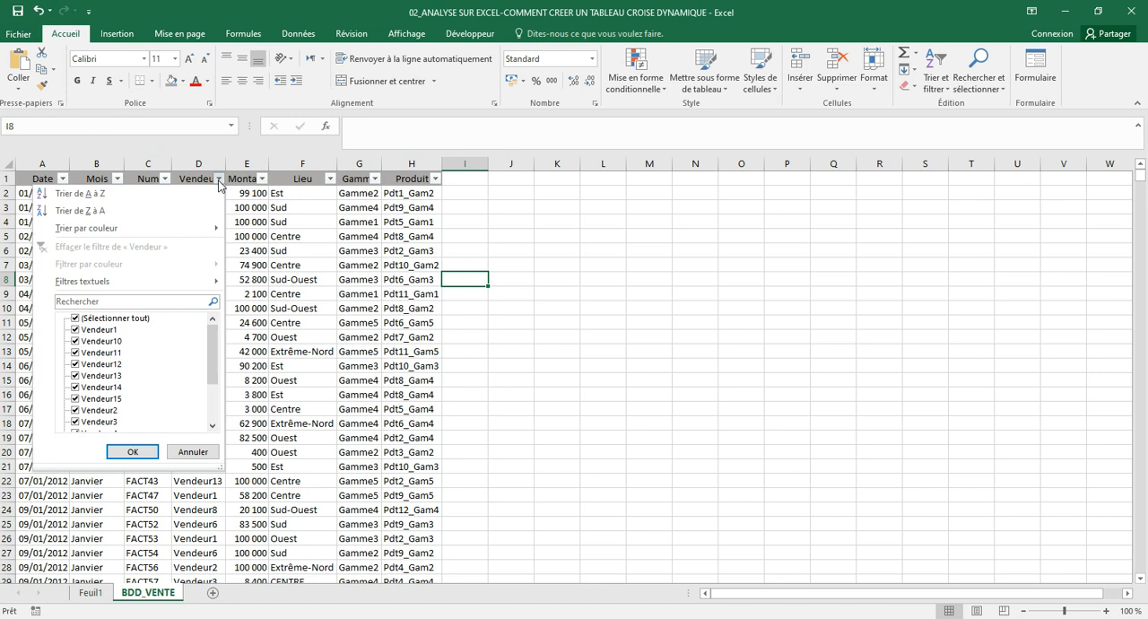
left_click(75, 318)
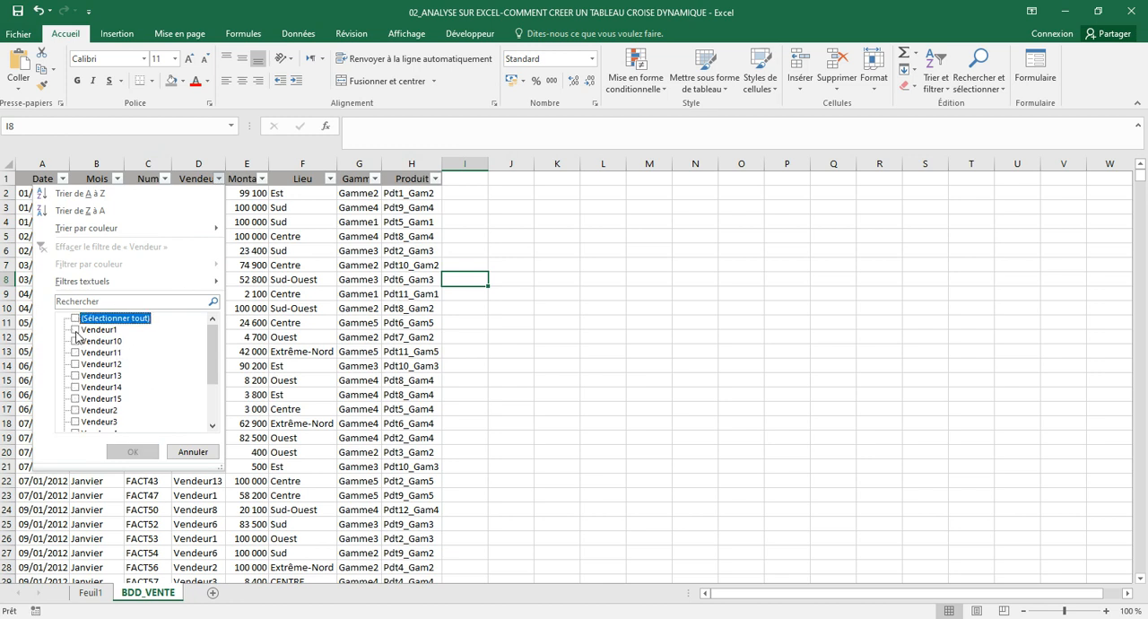
left_click(75, 329)
left_click(134, 452)
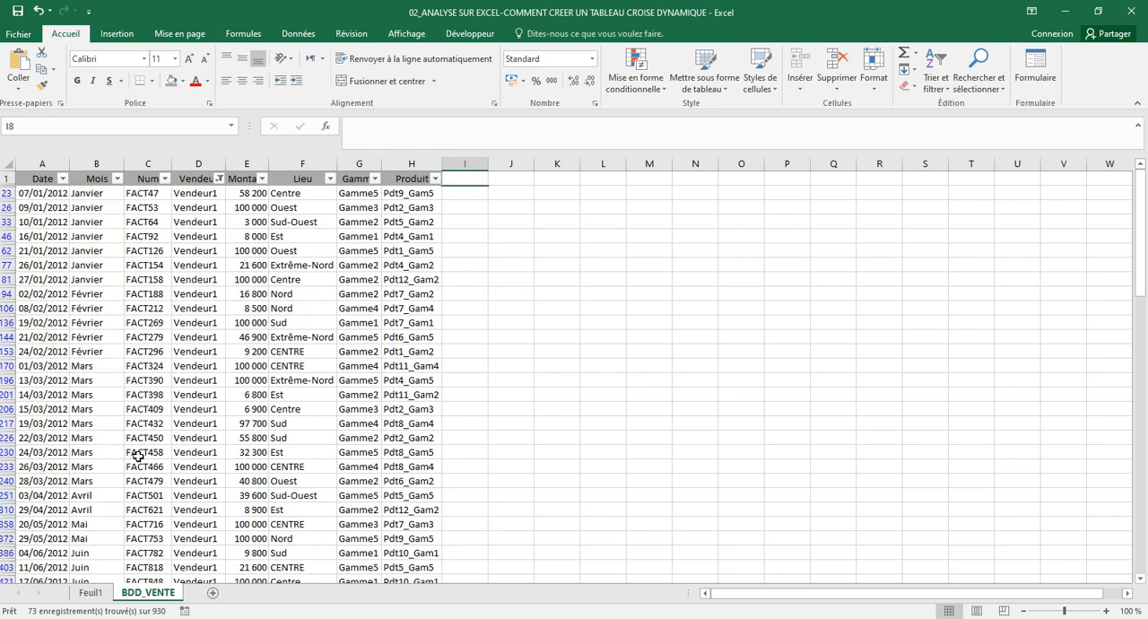
Recheck the pivot table's location on Feuil1, and filter the Lieu column of BDD_VENTE to Ouest only
left_click(97, 594)
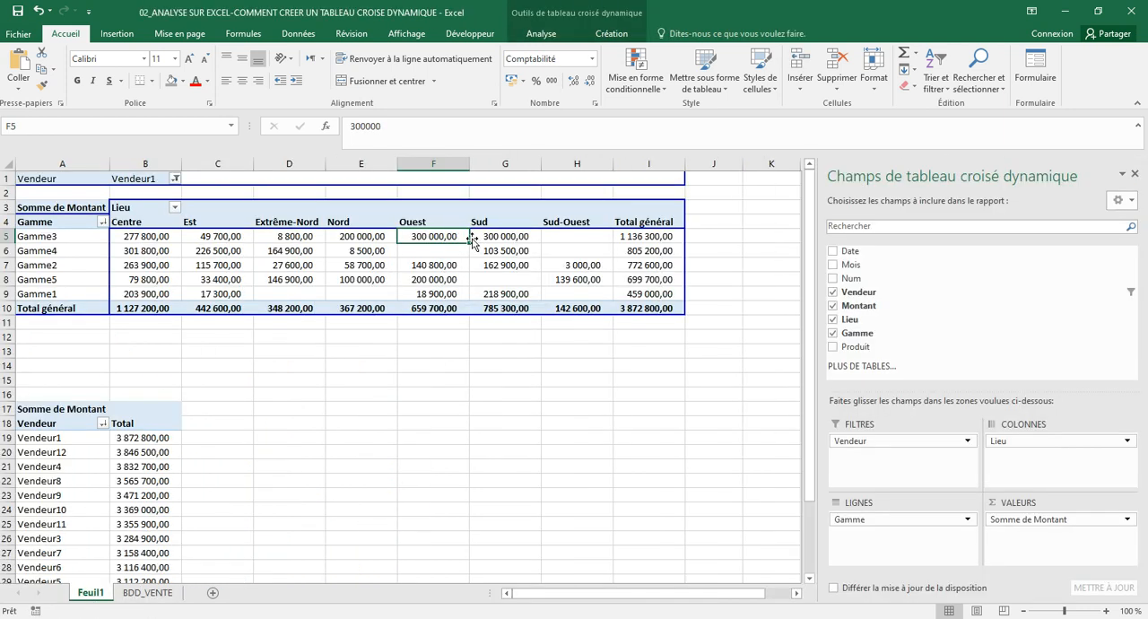
left_click(148, 594)
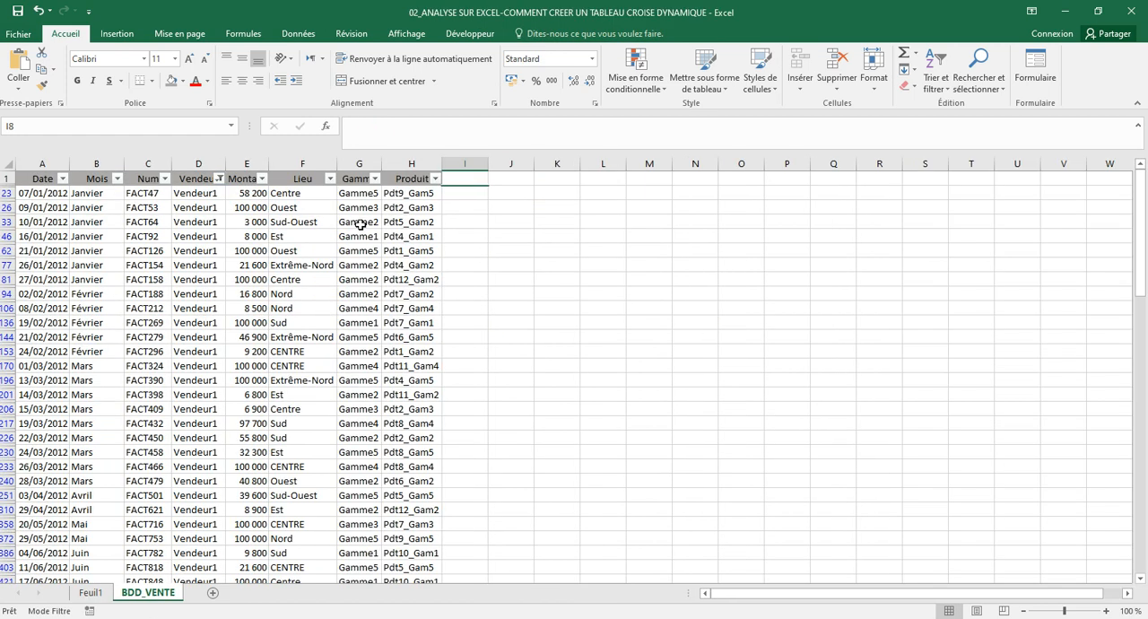
left_click(329, 179)
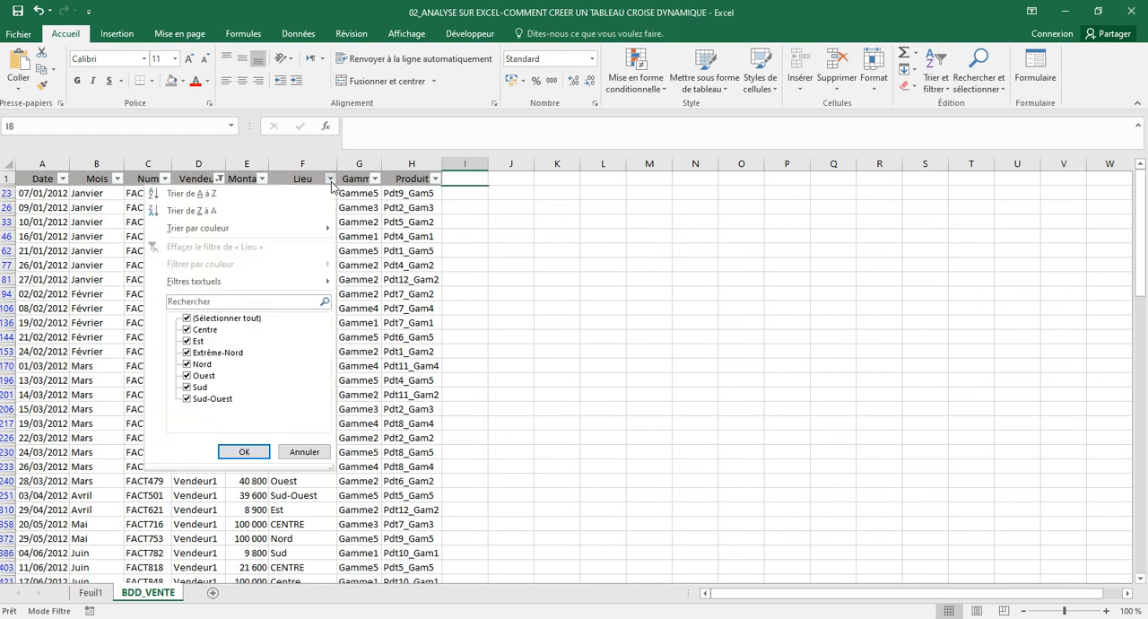
left_click(188, 320)
left_click(187, 375)
left_click(244, 453)
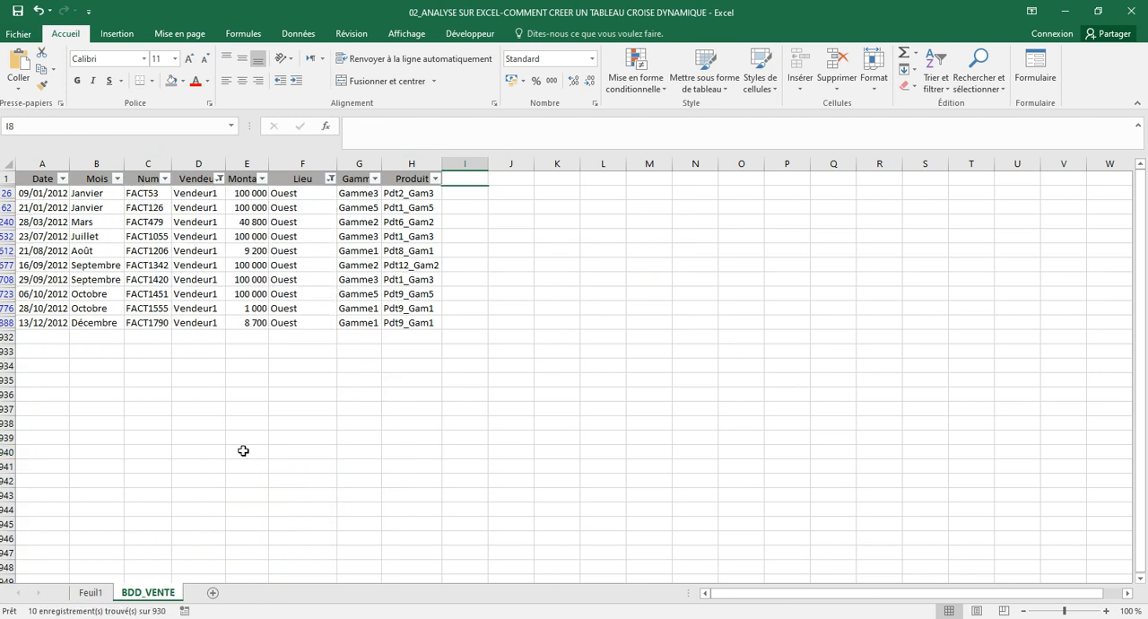
Recheck the product range on Feuil1, and filter the Gamme column of BDD_VENTE to Gamme3 only
left_click(92, 593)
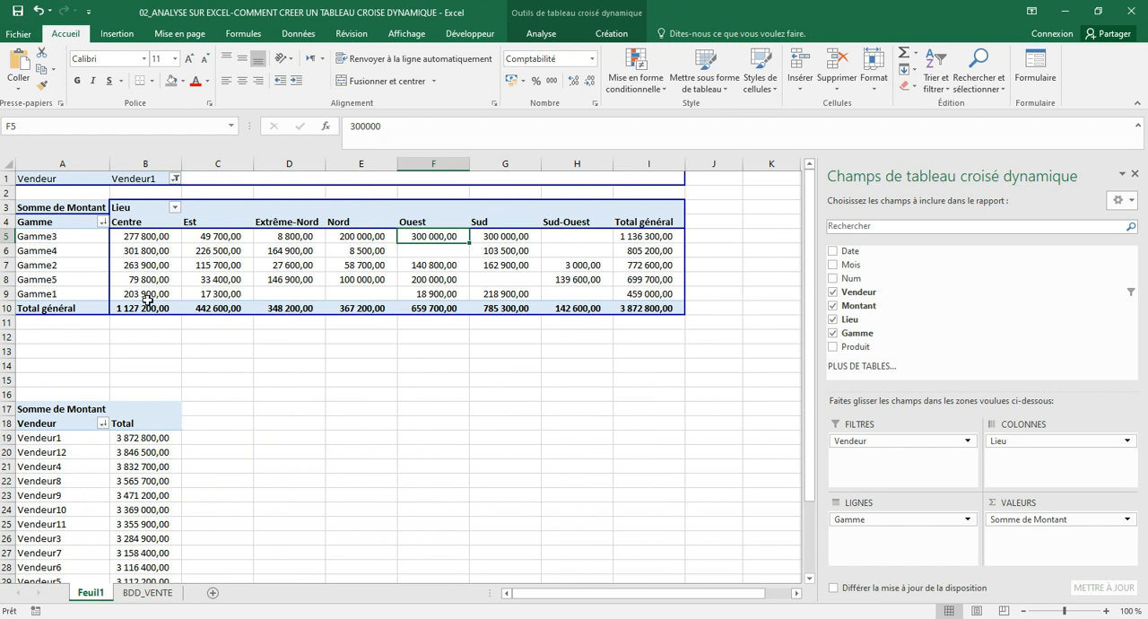
left_click(83, 238)
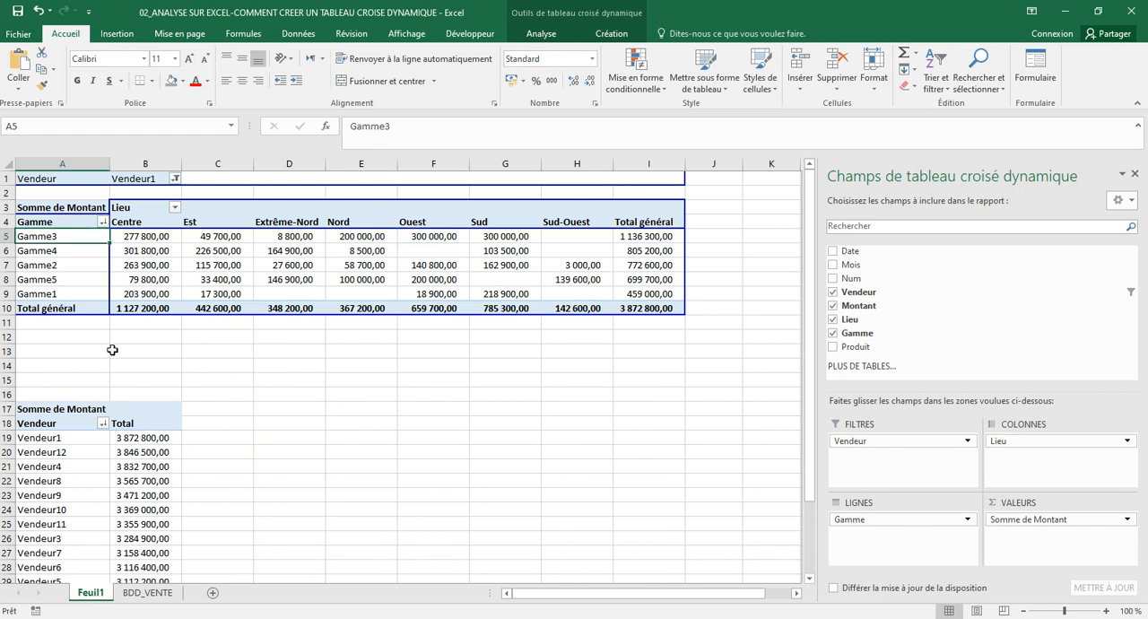
left_click(162, 593)
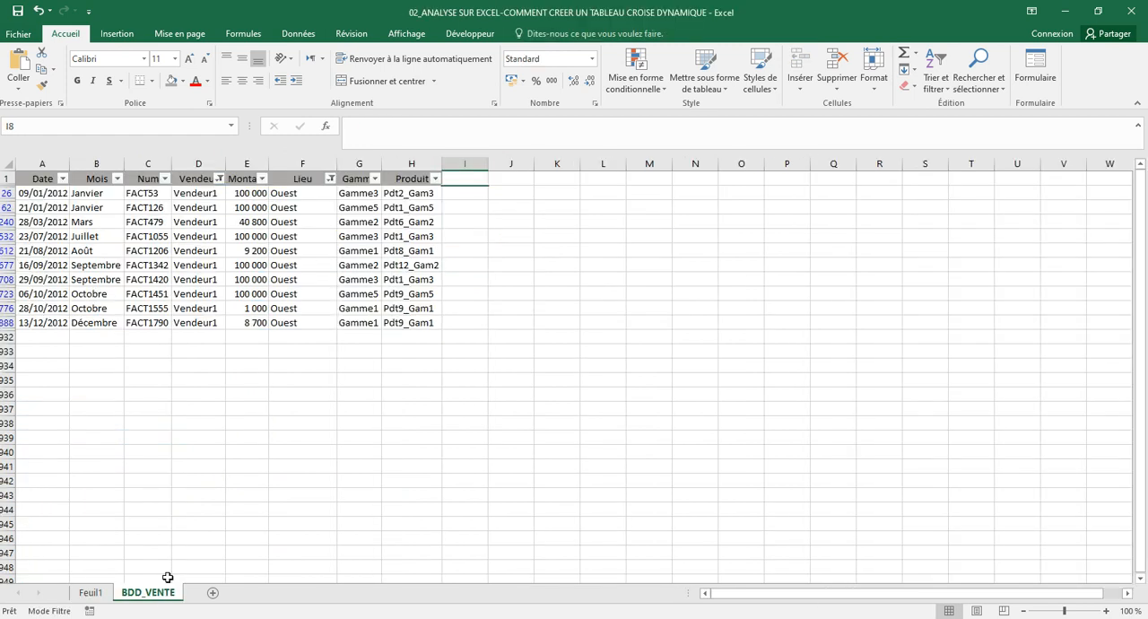
left_click(375, 178)
left_click(231, 318)
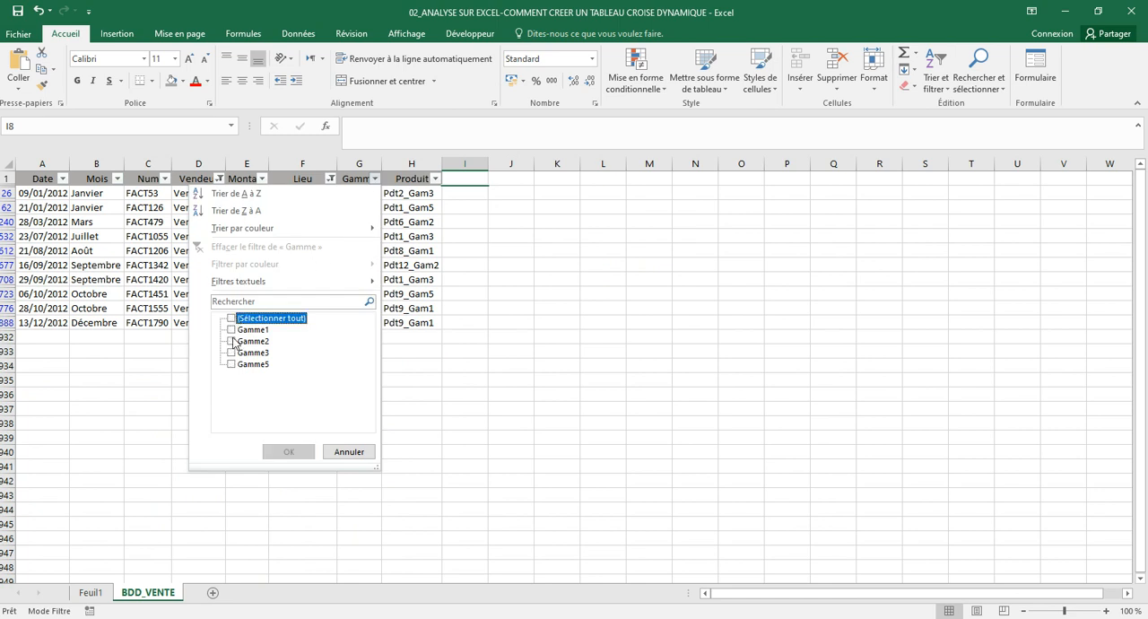
left_click(232, 353)
left_click(286, 451)
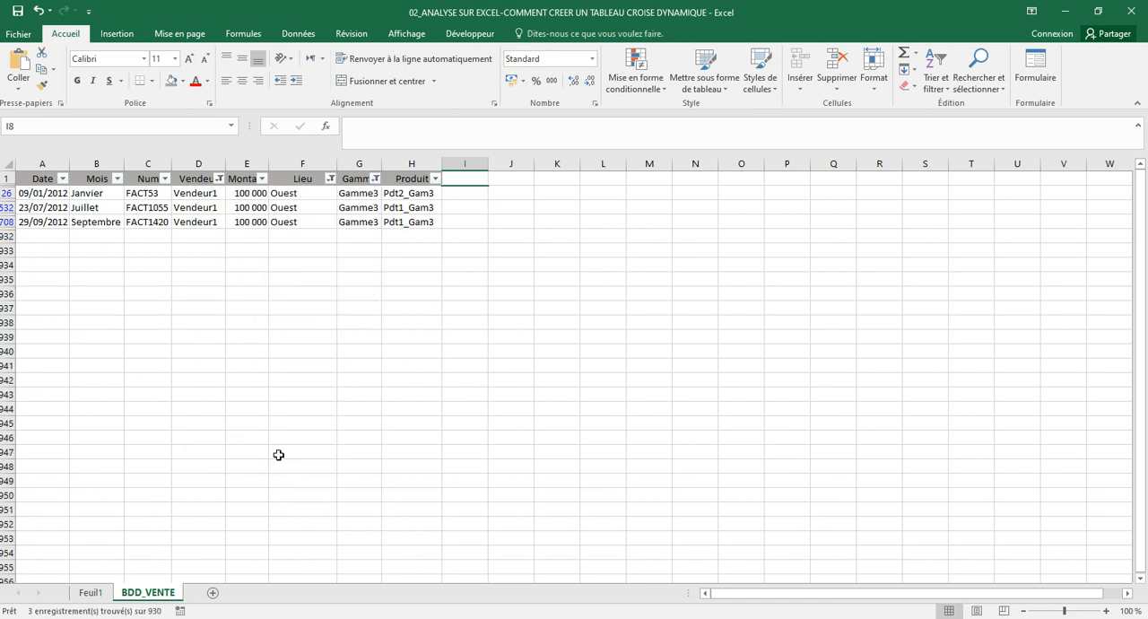
Select the filtered Montant values in BDD_VENTE to read their sum, and compare it with the Gamme3 Ouest amount on Feuil1
left_click(368, 295)
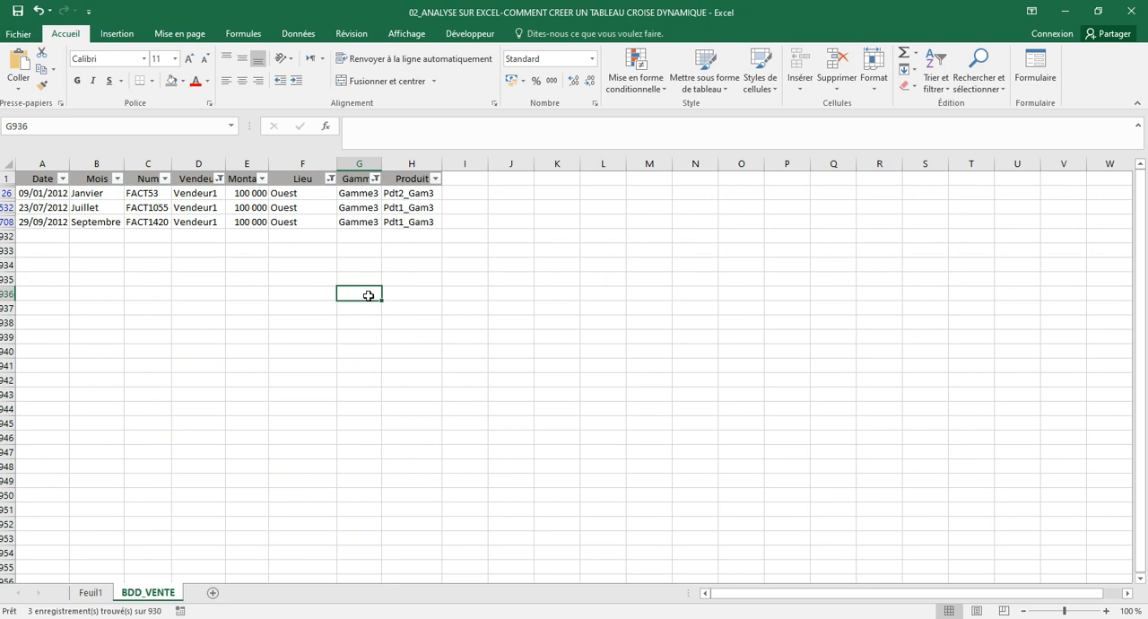
left_click_drag(253, 193, 253, 223)
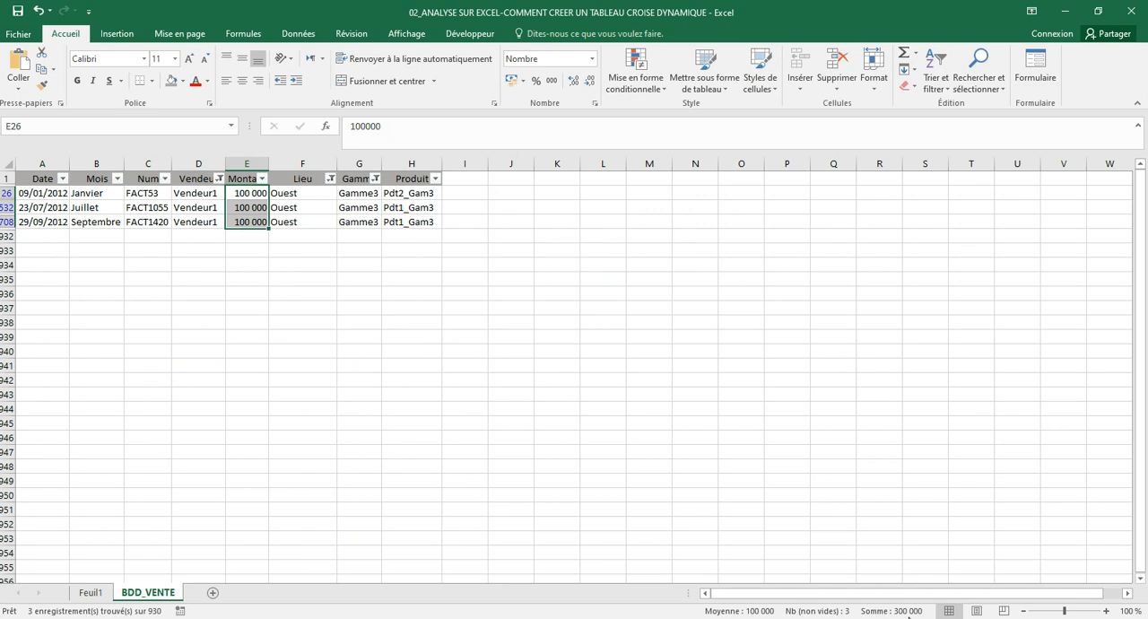
left_click(99, 595)
left_click(391, 381)
left_click(406, 252)
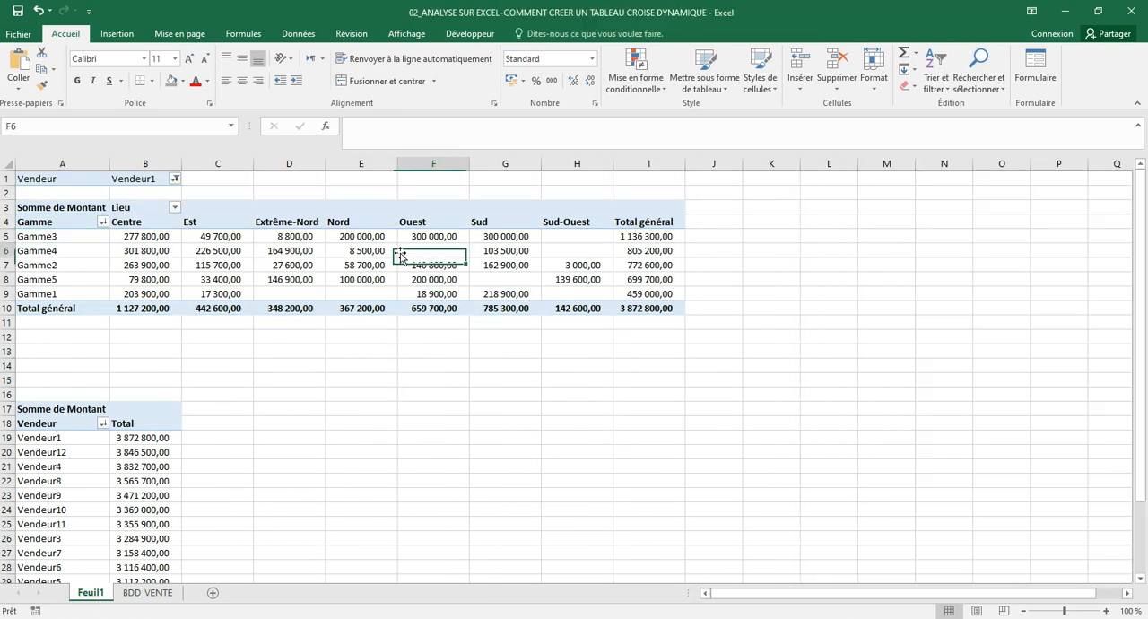